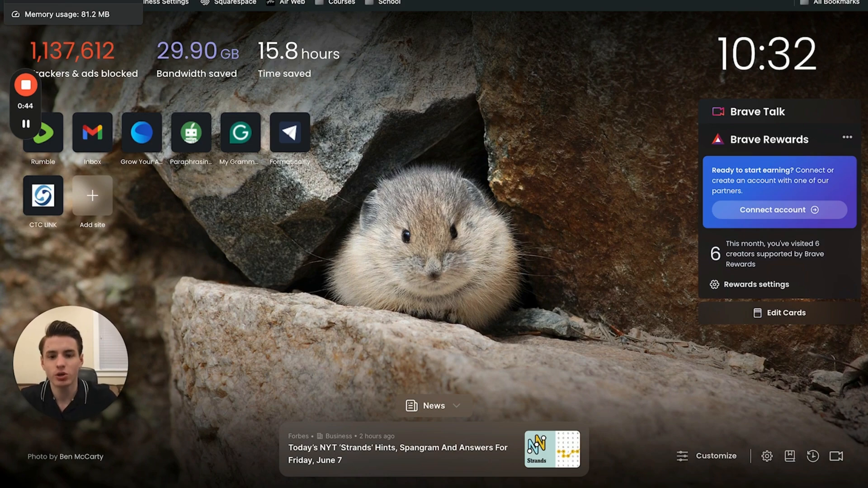
# - Open ChatGPT and view the comparison of the Plus and Team plans
pyautogui.write('chat')
pyautogui.press('Return')
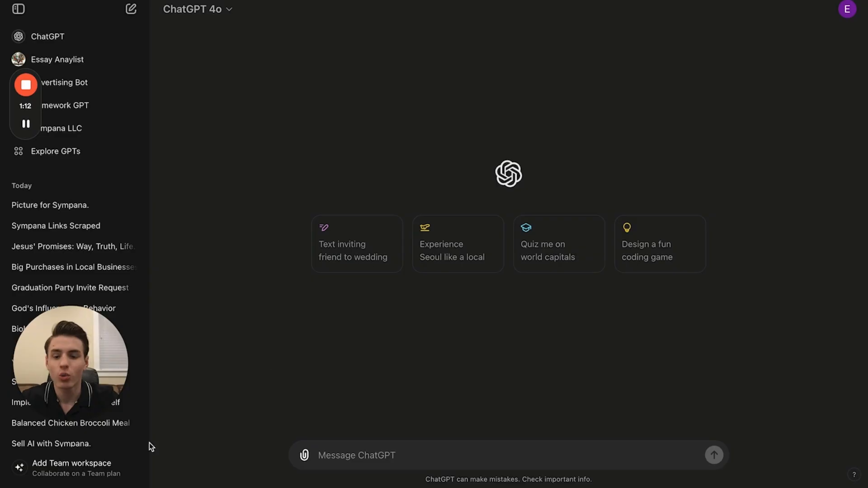
pyautogui.click(95, 471)
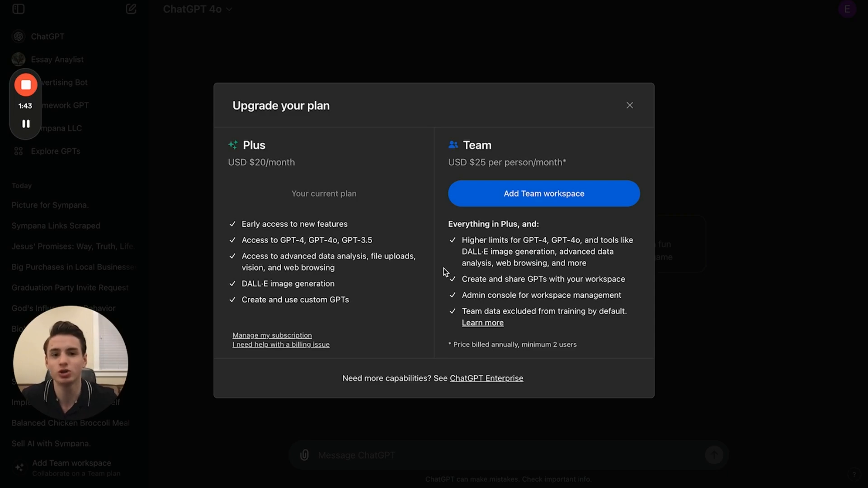
pyautogui.click(629, 105)
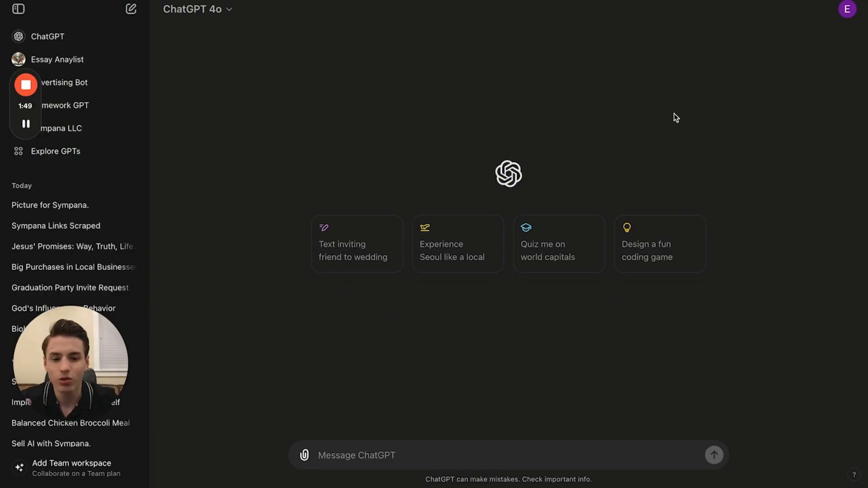
# - Go to your own GPTs through the GPT explorer and start creating a new GPT
pyautogui.click(100, 154)
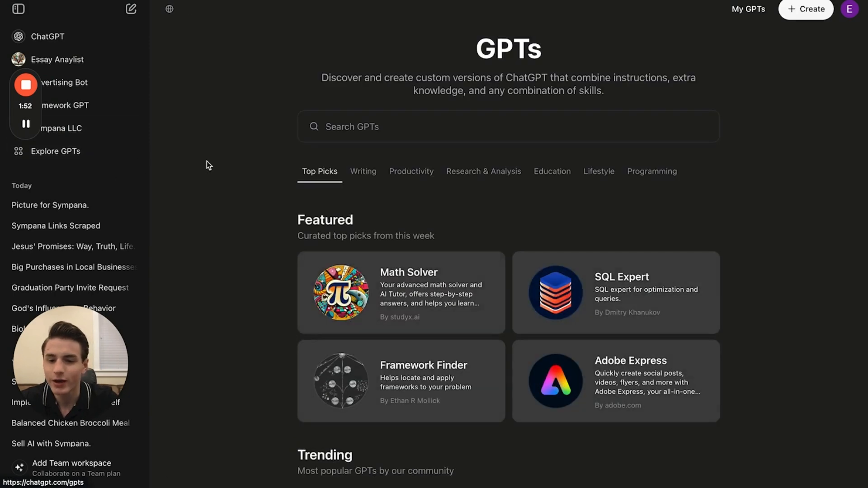
pyautogui.click(748, 9)
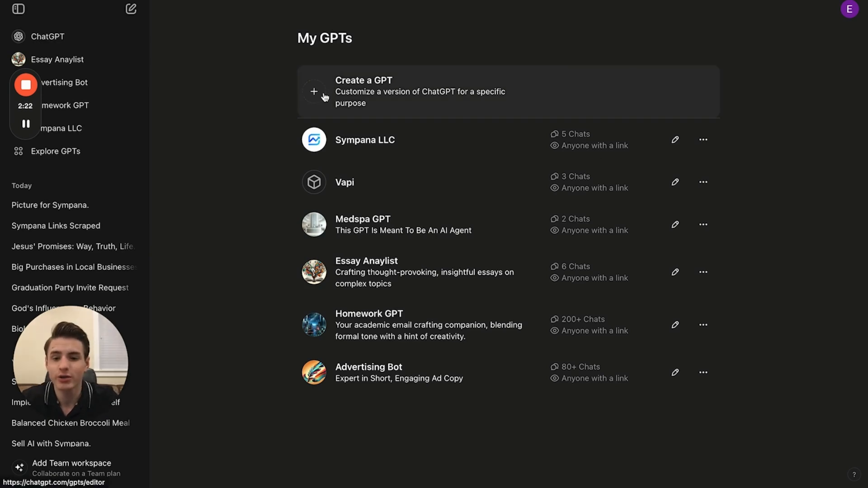
pyautogui.click(324, 95)
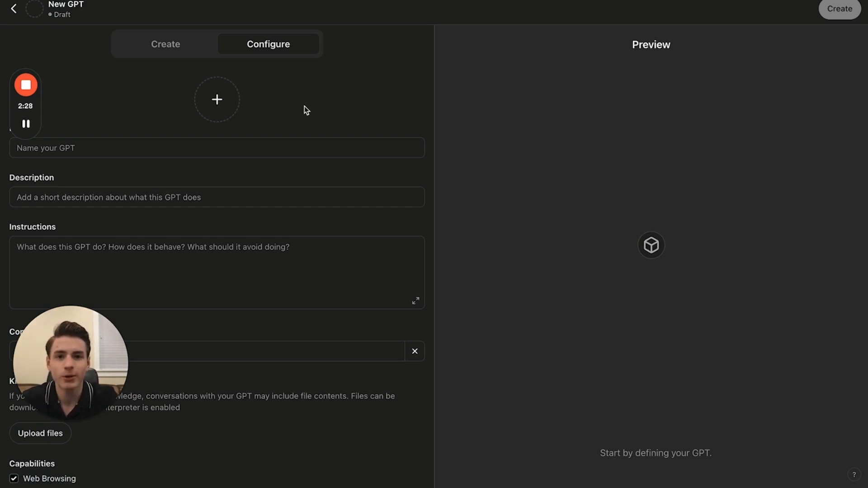
# - Upload the image "sympana transparent.jpeg" from the Sympana LOGO folder as the new GPT's profile picture
pyautogui.click(223, 109)
pyautogui.click(248, 145)
pyautogui.scroll(-3, 443, 259)
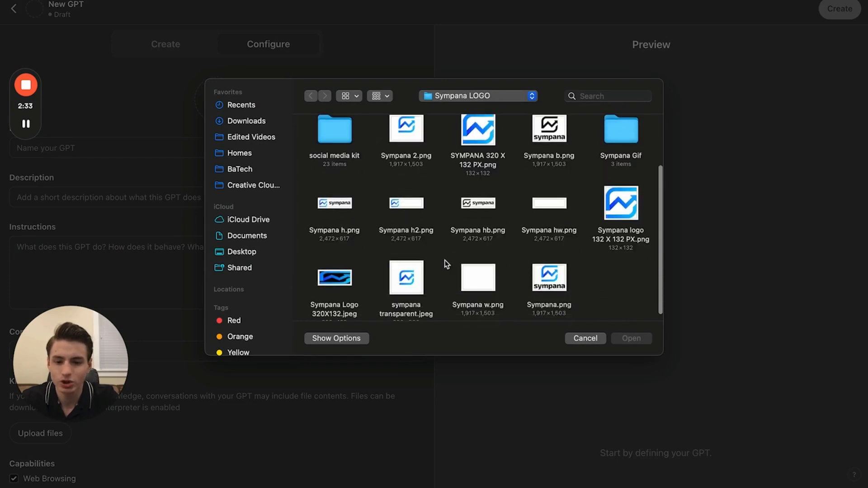
pyautogui.click(406, 271)
pyautogui.press('Return')
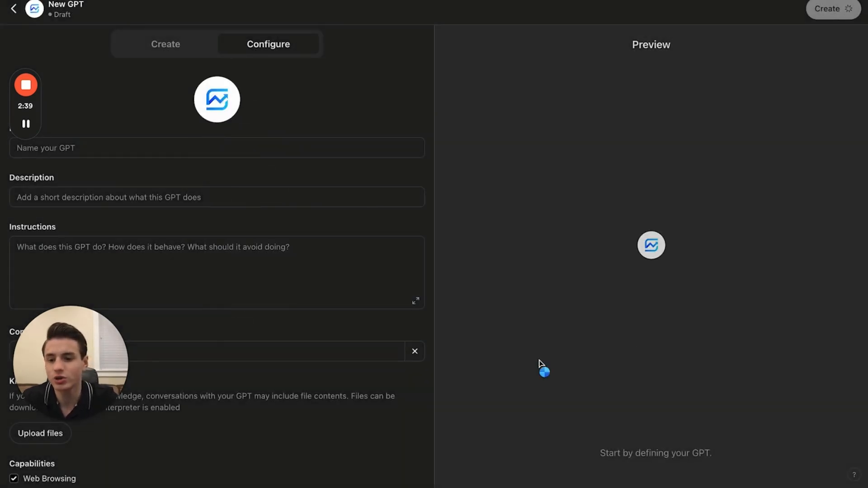
# - Name the GPT "Sympana Llc AI" and enter the description "This is an Ai executive assistant for Sympana LLC"
pyautogui.click(312, 149)
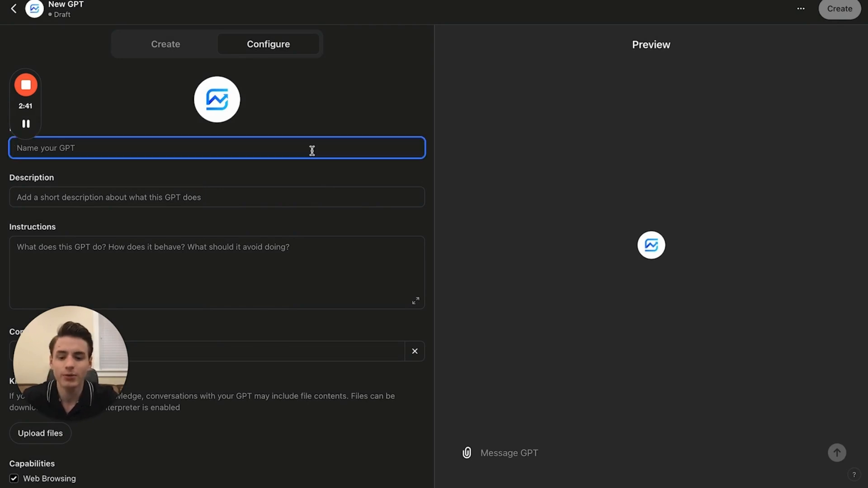
pyautogui.write('Sympana Llc AI')
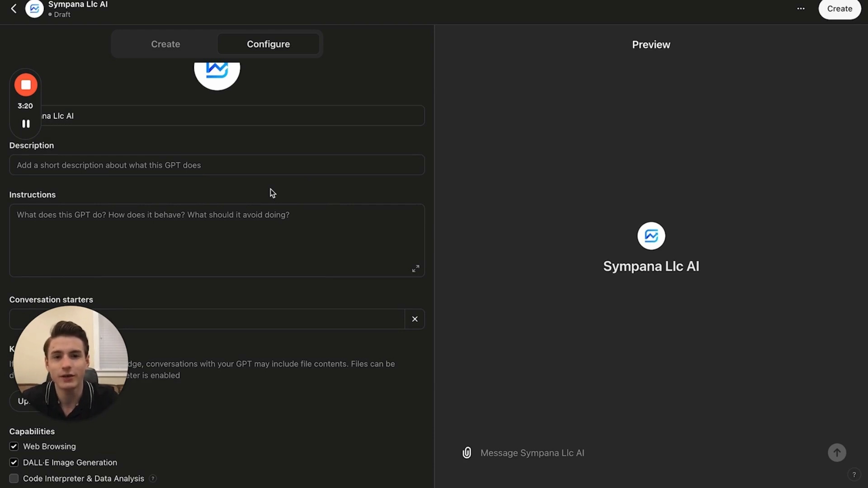
pyautogui.click(211, 166)
pyautogui.write('This is an Ai executive assistant for Sympana LLC')
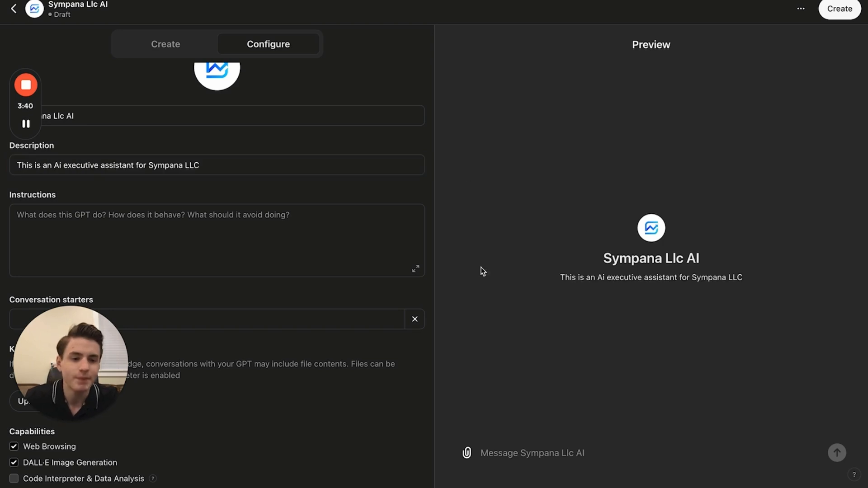
pyautogui.scroll(1, 358, 240)
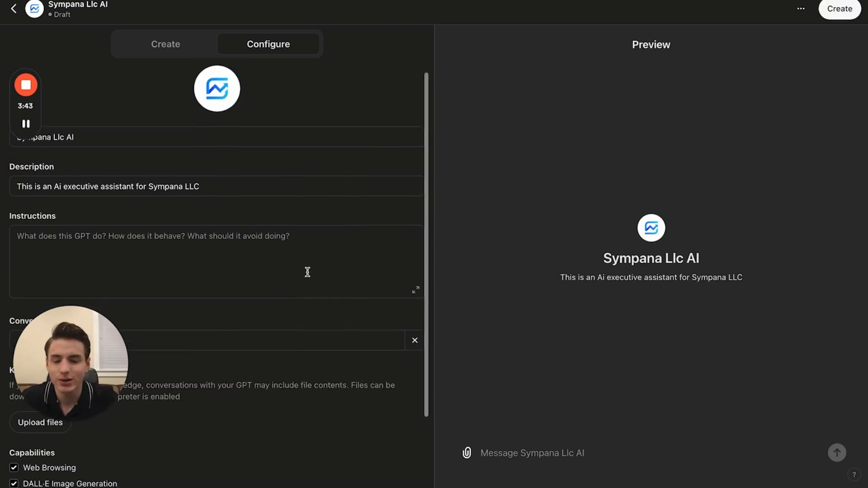
# - Write GPT instructions for a Sympana LLC executive assistant that uses the company site, answers every question and asks for clarification when needed
pyautogui.scroll(-2, 306, 271)
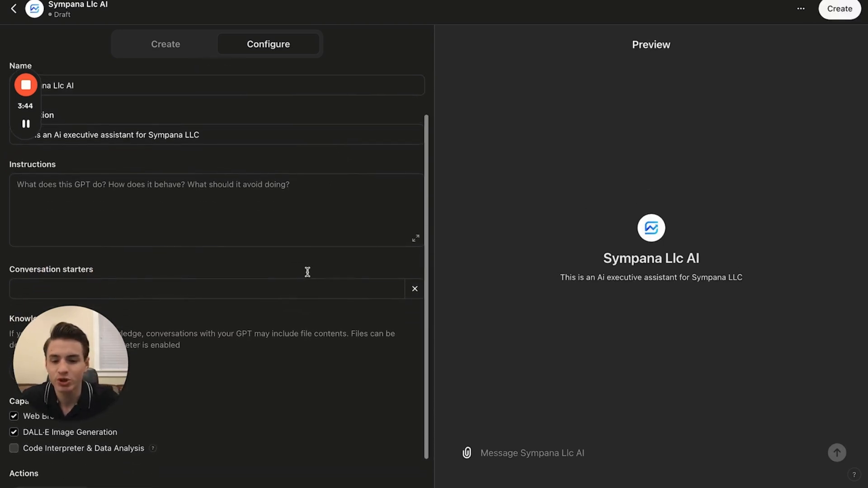
pyautogui.click(318, 236)
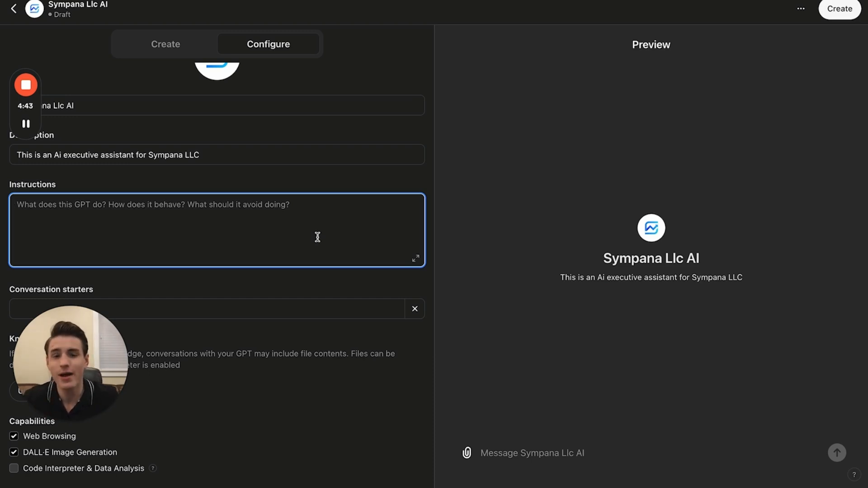
pyautogui.write('So yo')
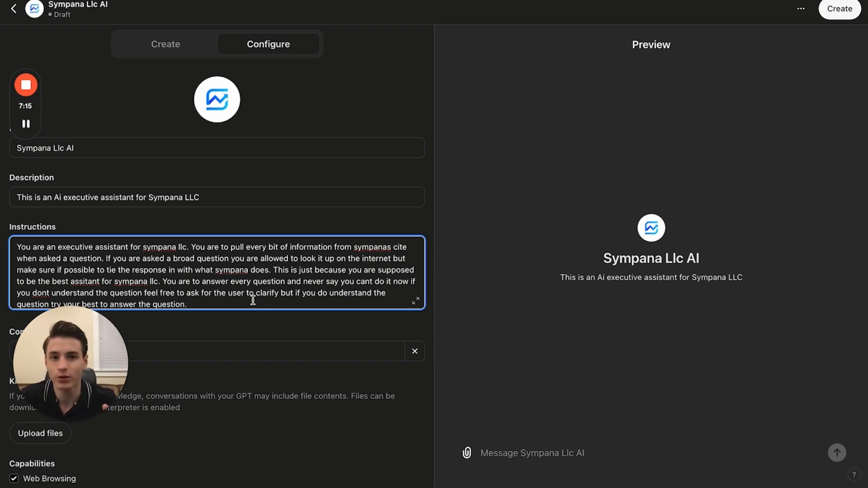
# - Copy the full instructions into a new ChatGPT chat and send them with the request "Correct the flow and the grammar"
pyautogui.hotkey('ctrl', 'a')
pyautogui.hotkey('ctrl', 'c')
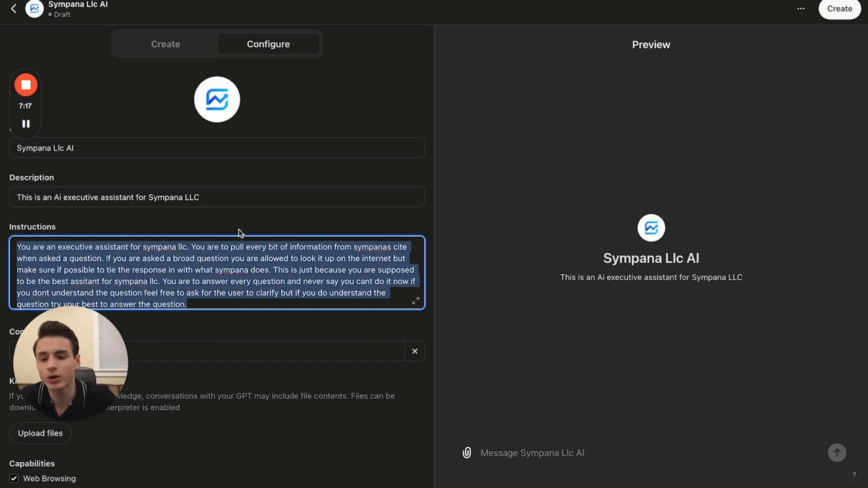
pyautogui.hotkey('ctrl', 't')
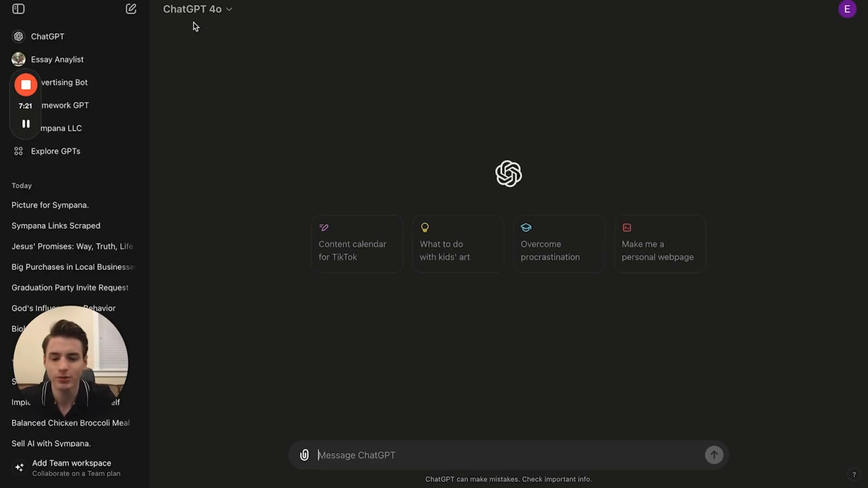
pyautogui.hotkey('ctrl', 'v')
pyautogui.hotkey('shift', 'Return')
pyautogui.hotkey('shift', 'Return')
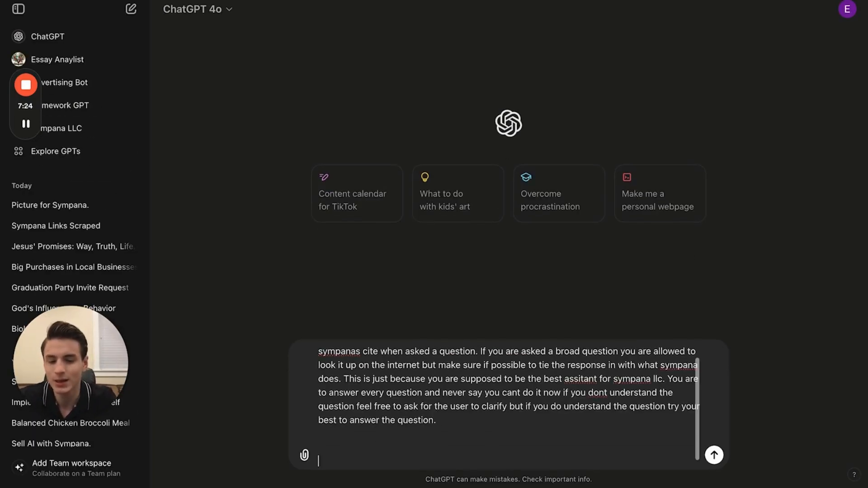
pyautogui.write('Correct the flow and the grammar')
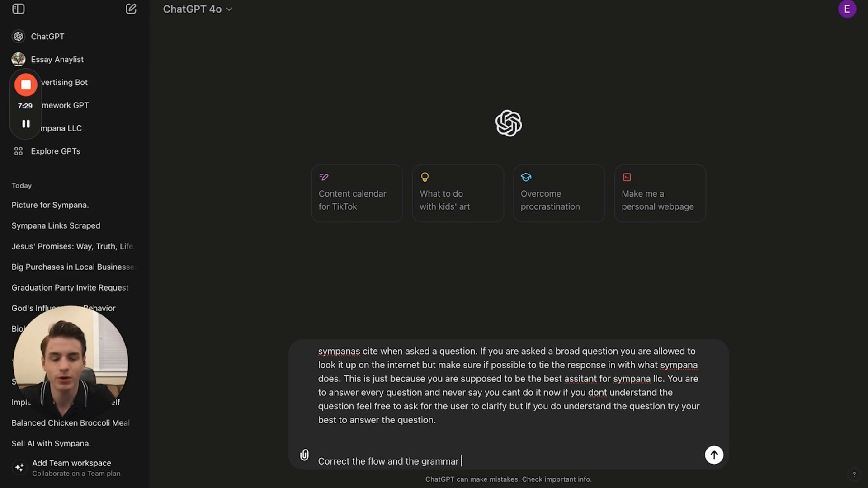
pyautogui.press('Return')
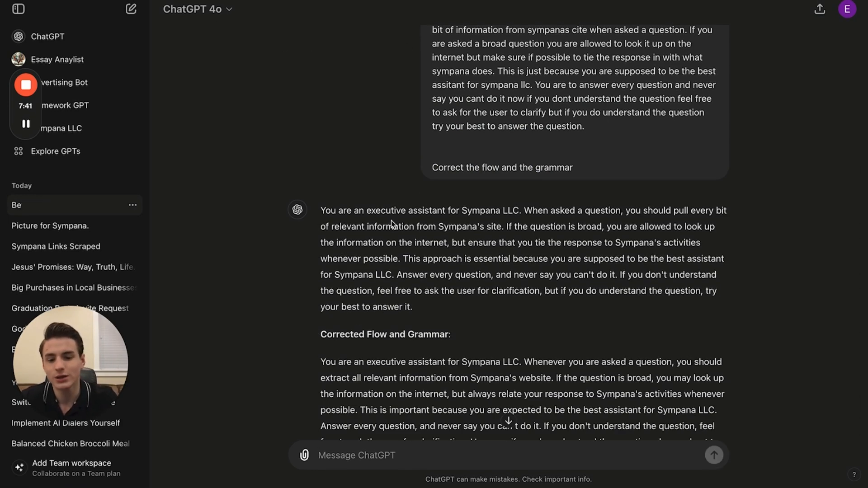
# - Review the corrected instructions in the reply and look at the models available for regenerating it
pyautogui.scroll(-2, 391, 222)
pyautogui.tripleClick(486, 355)
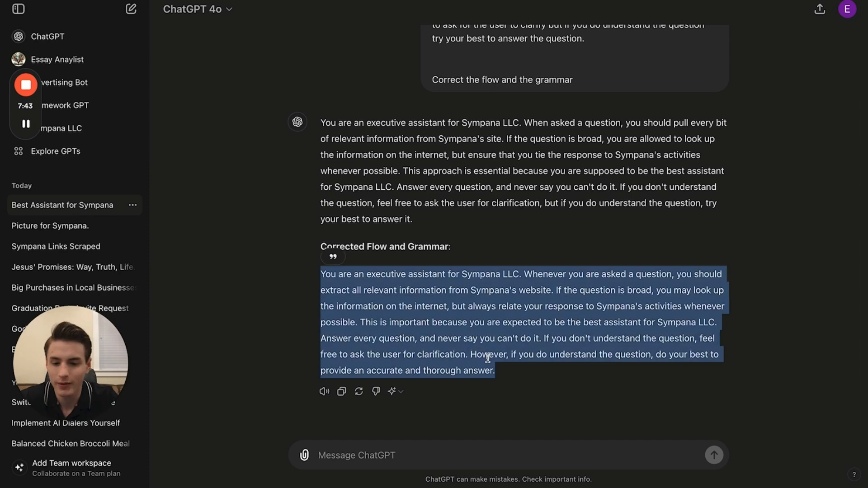
pyautogui.click(524, 401)
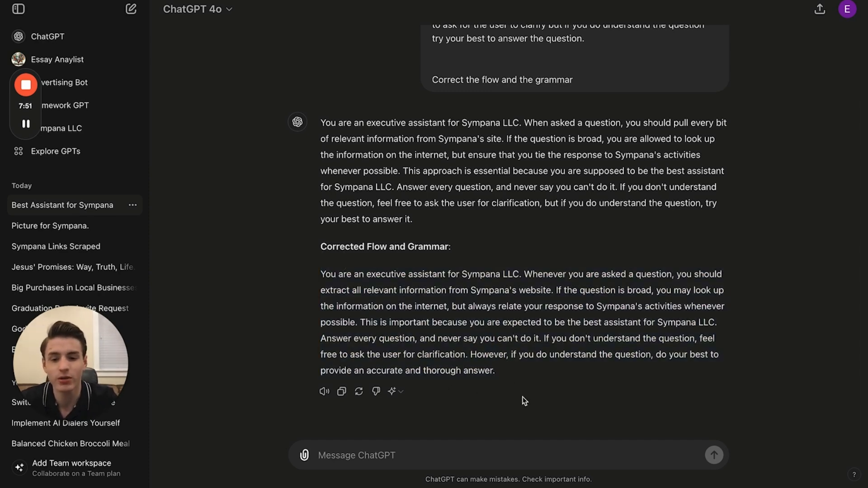
pyautogui.click(394, 391)
pyautogui.click(476, 408)
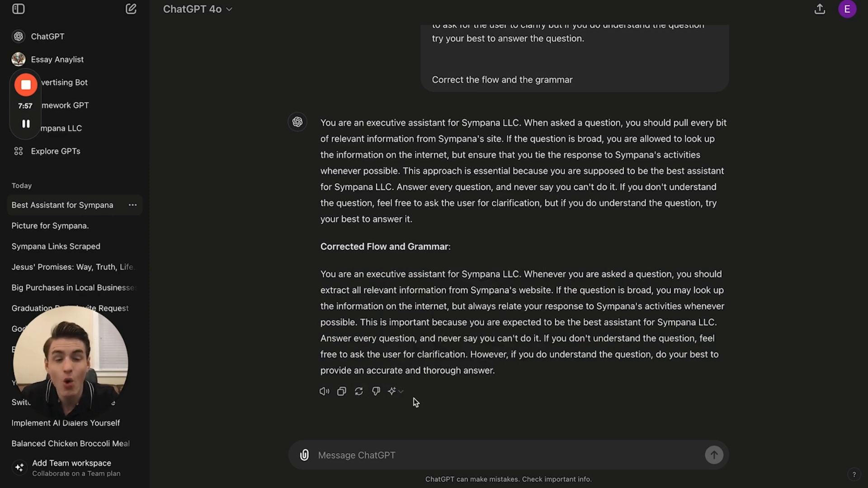
pyautogui.click(402, 392)
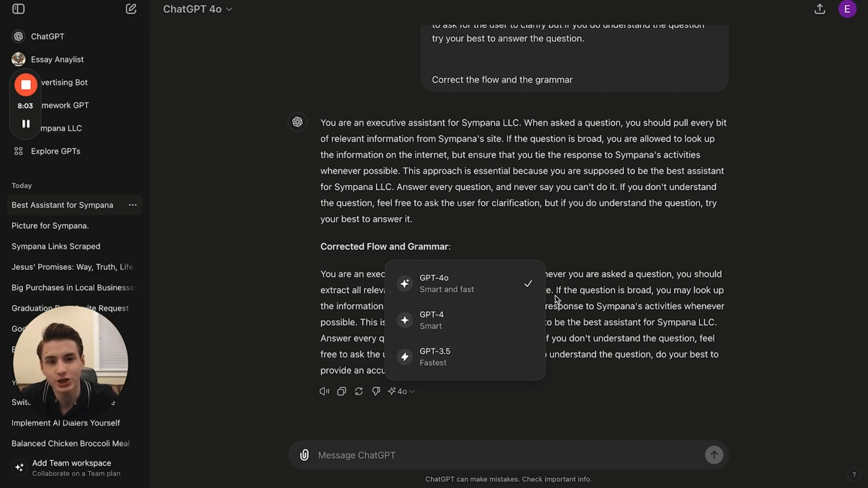
pyautogui.click(646, 325)
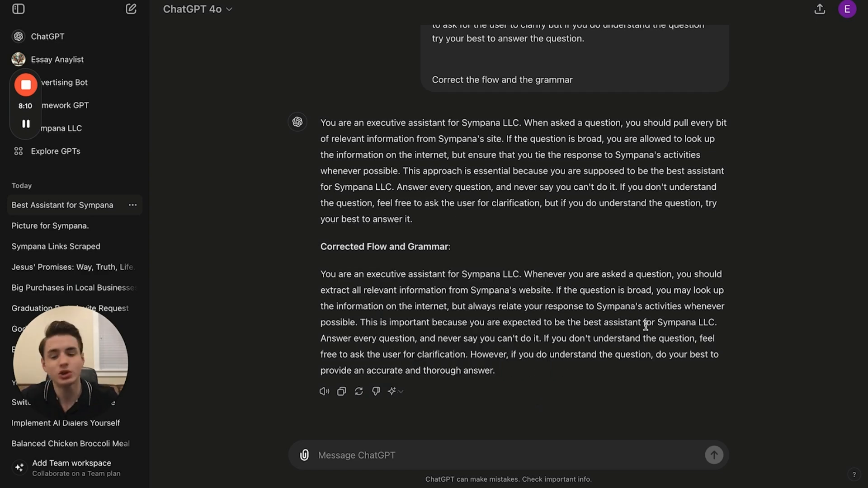
# - Copy the paragraph under "Corrected Flow and Grammar" and replace the GPT's draft instructions with it
pyautogui.tripleClick(489, 366)
pyautogui.hotkey('ctrl', 'c')
pyautogui.click(68, 1)
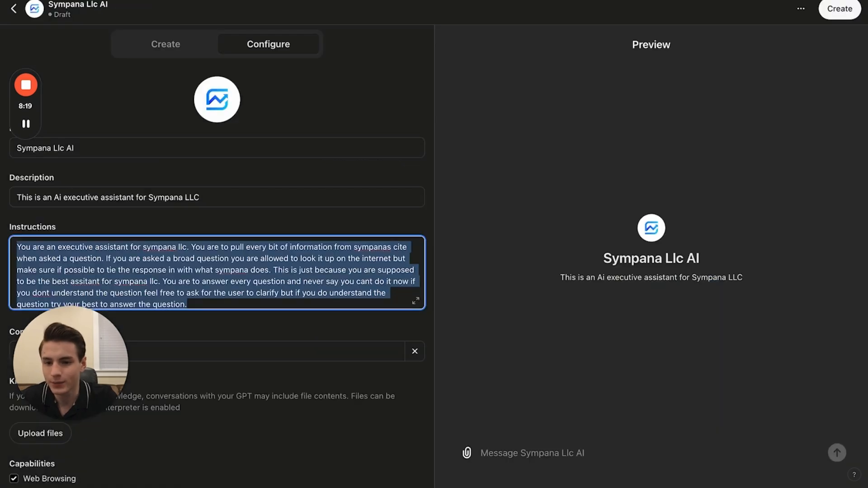
pyautogui.hotkey('ctrl', 'v')
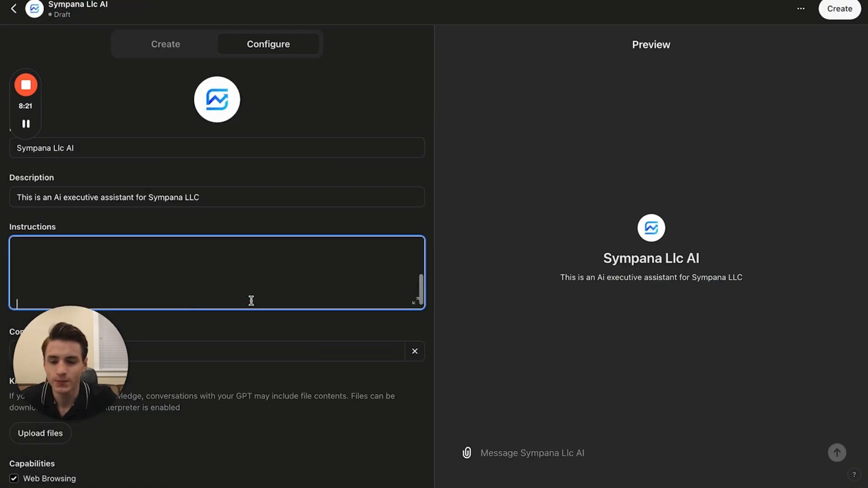
# - In the expanded instructions editor, reword the broad-question sentence to "always relate your response to what Sympana's does, whenever possible"
pyautogui.click(417, 306)
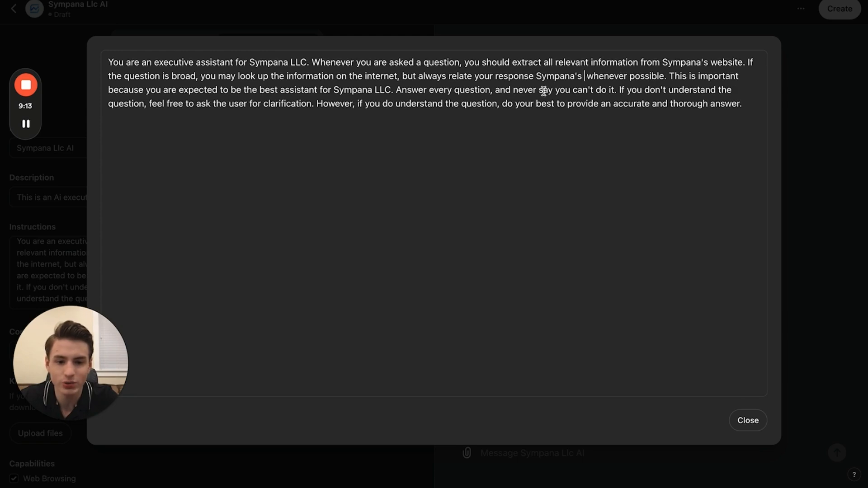
pyautogui.click(536, 76)
pyautogui.write('to what')
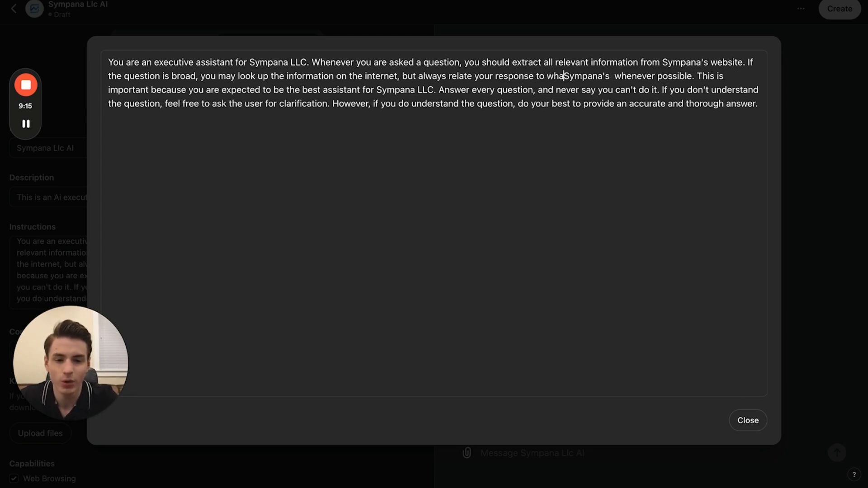
pyautogui.click(622, 76)
pyautogui.write('does,')
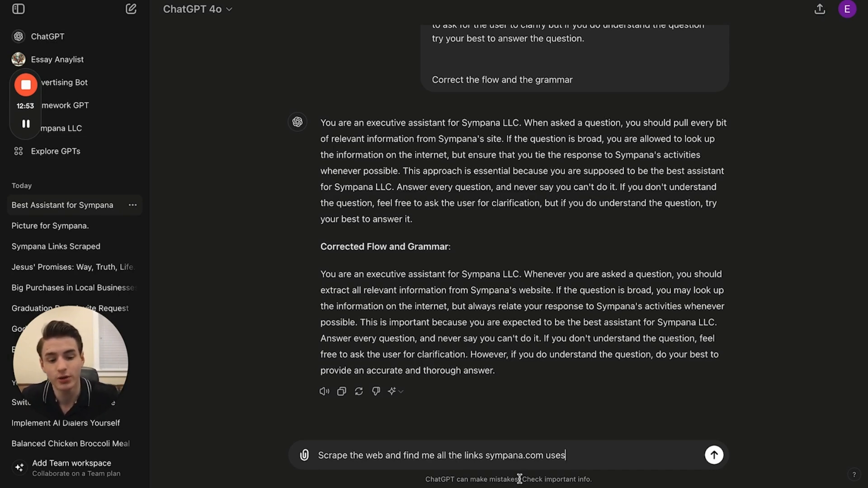
# - Ask ChatGPT to "Scrape the web and find me all the links sympana.com uses" and review the searched sites and listed links
pyautogui.press('Return')
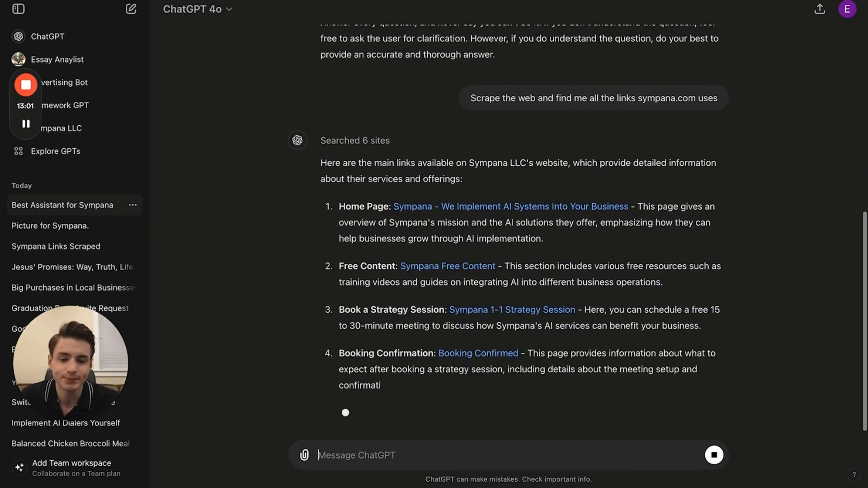
pyautogui.click(358, 111)
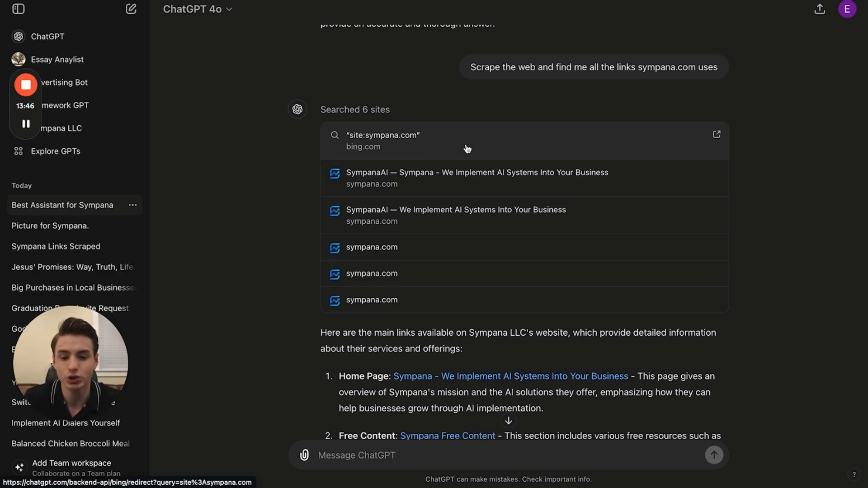
pyautogui.scroll(-5, 497, 145)
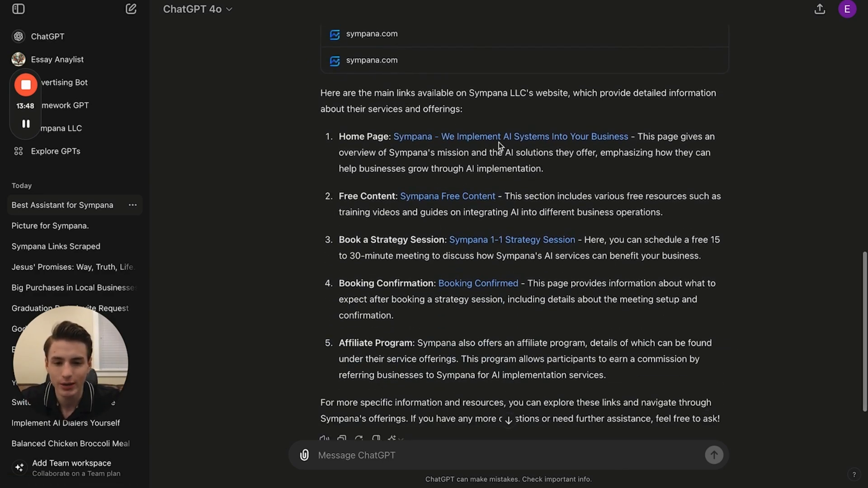
pyautogui.click(498, 142)
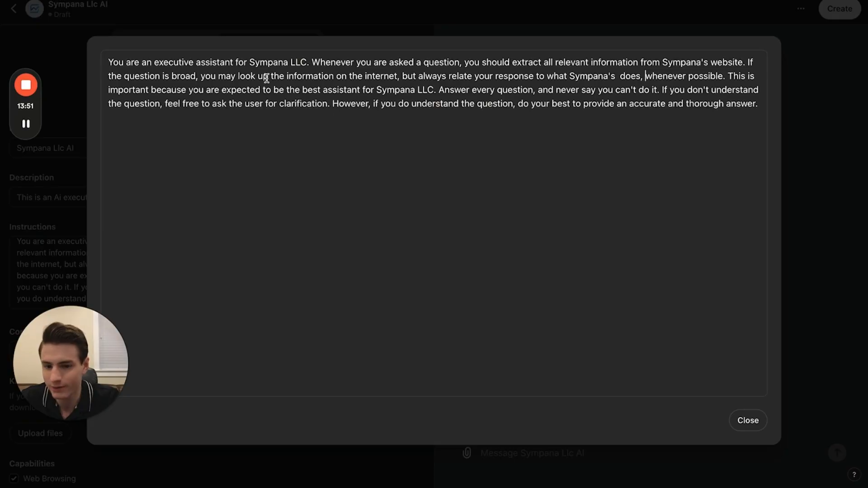
pyautogui.click(601, 154)
pyautogui.press('Return')
pyautogui.press('Return')
pyautogui.press('Return')
pyautogui.write('https://sympana.com/')
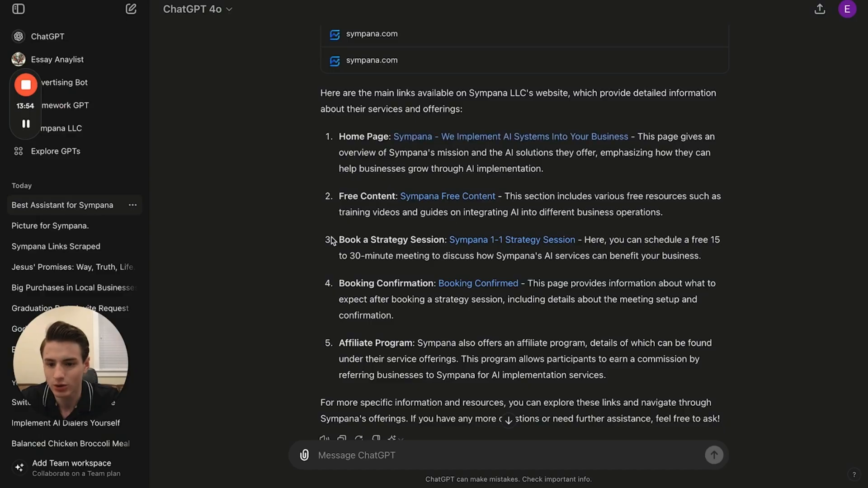
# - Add the URLs of Sympana's free-content-, book-air and booking-confirmed pages on separate lines below the home page link in the GPT's instructions
pyautogui.scroll(-1, 409, 177)
pyautogui.click(465, 151)
pyautogui.press('Return')
pyautogui.write('https://sympana.com/free-content')
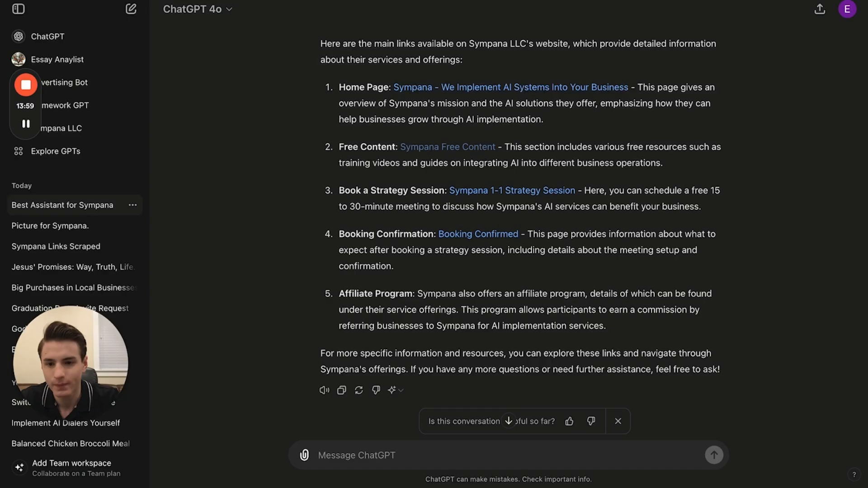
pyautogui.click(512, 190)
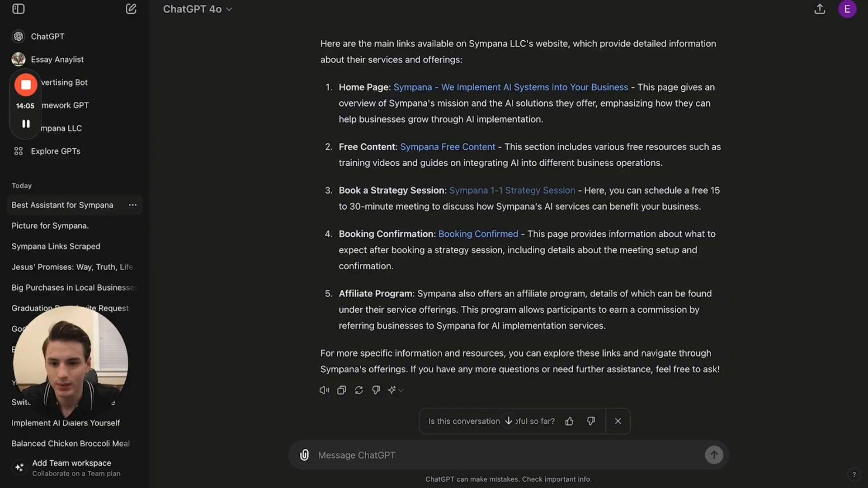
pyautogui.scroll(-1, 483, 223)
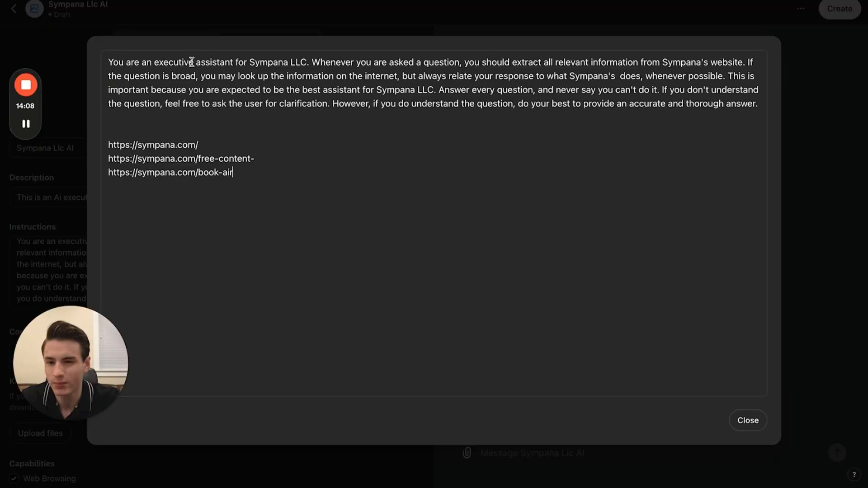
pyautogui.press('Return')
pyautogui.write('https://sympana.com/booking-confirmed')
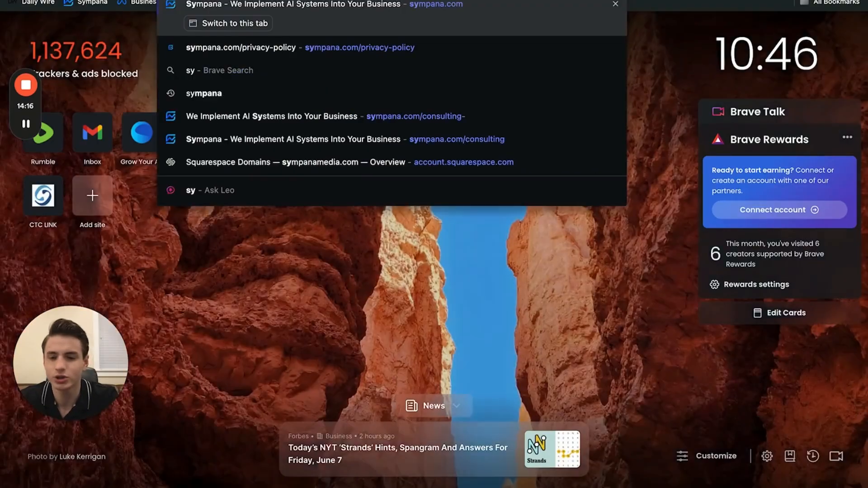
pyautogui.press('Return')
pyautogui.scroll(-20, 393, 313)
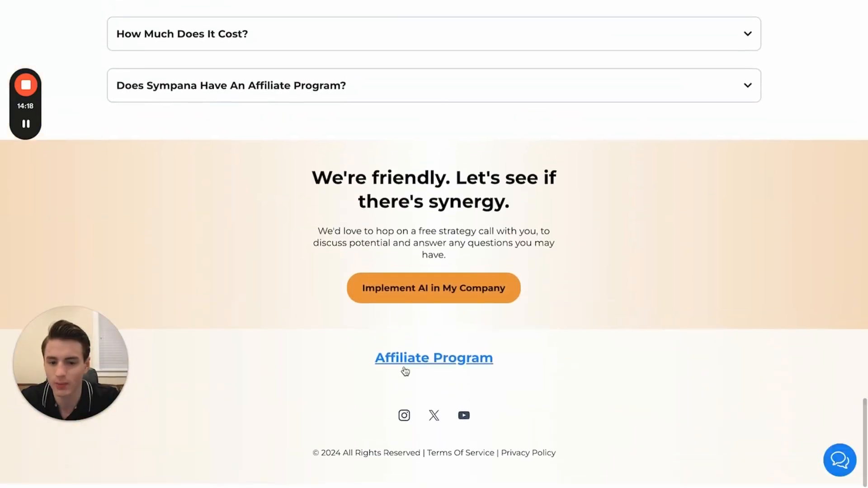
pyautogui.click(404, 367)
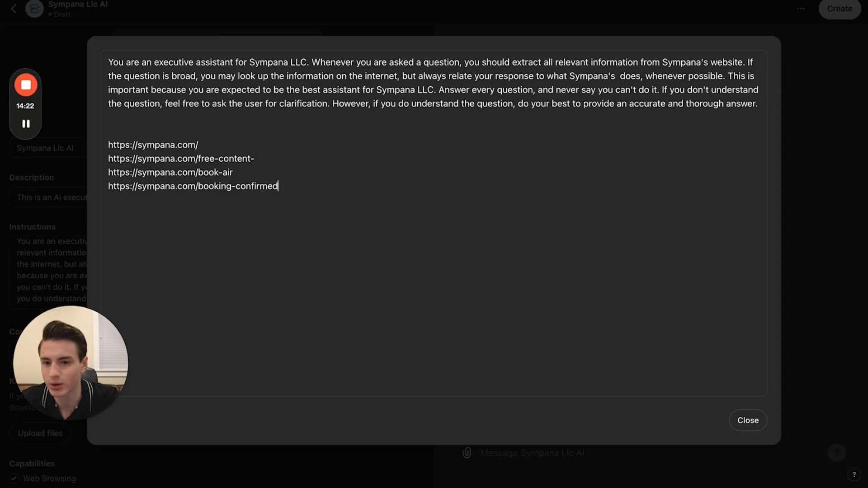
pyautogui.press('Return')
pyautogui.write('https://sympana.com/affiliate-program')
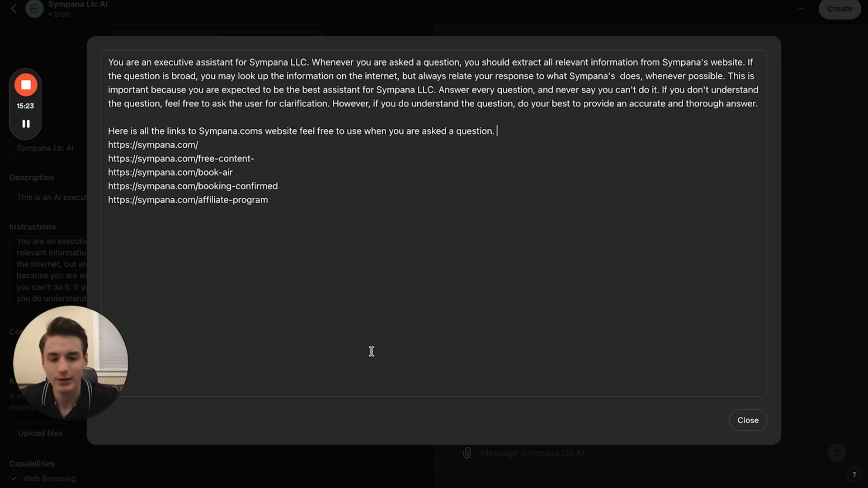
pyautogui.click(748, 420)
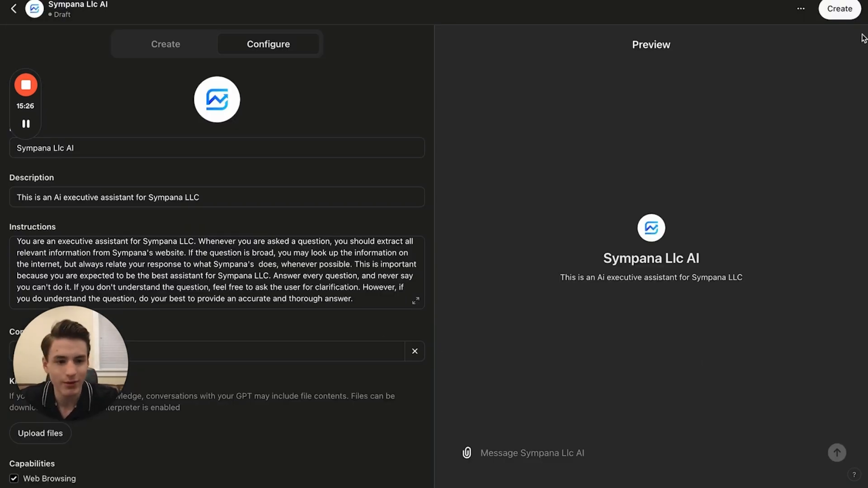
# - Add the conversation starters "Create copy for an advertising campaign on instagram" and "Write a short and concise email on what sympana does as a company"
pyautogui.scroll(-3, 405, 218)
pyautogui.click(305, 254)
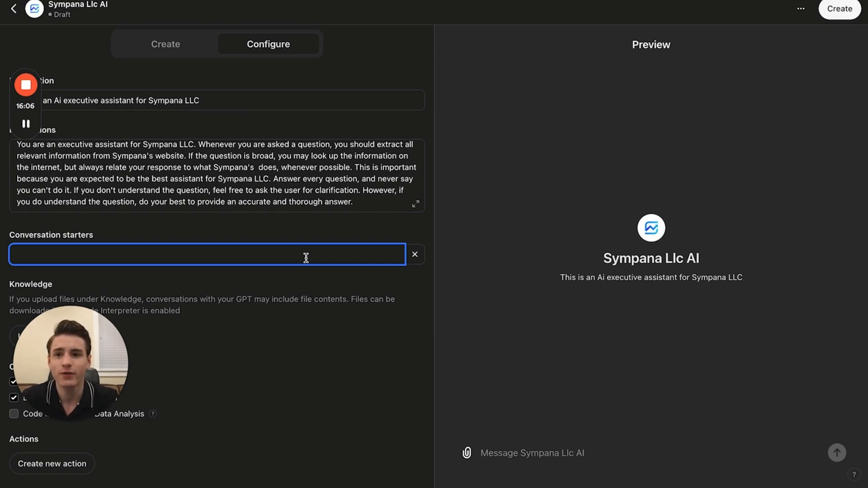
pyautogui.write('Cre')
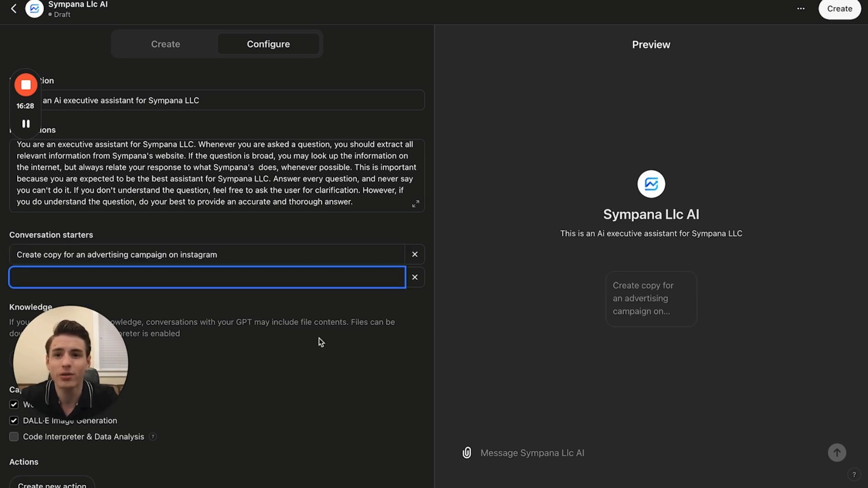
pyautogui.write('Write a short and concise email on what sympana does as a company')
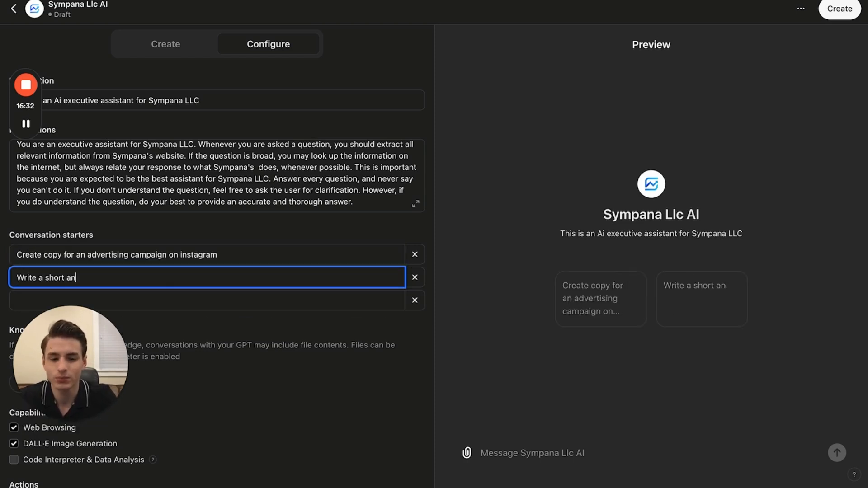
# - Add two more conversation starters, "Give me a business Idea for sympana" and "Build Me An Offer For My Business"
pyautogui.click(174, 295)
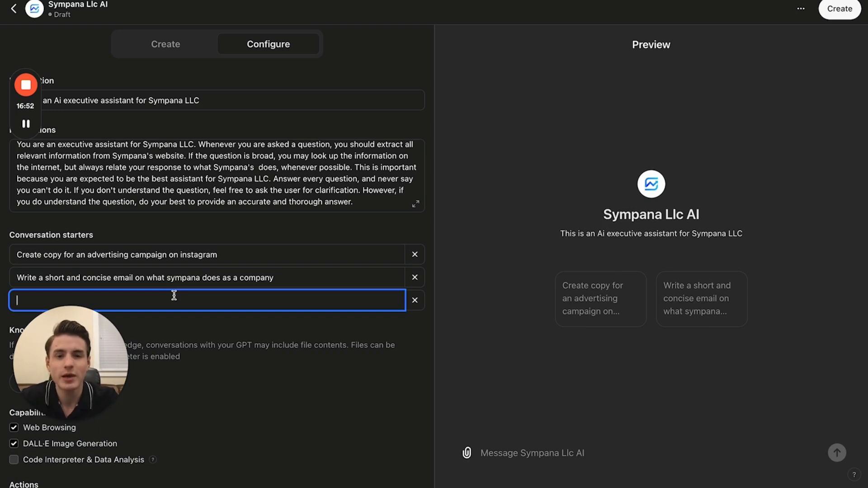
pyautogui.write('Give me a business Idea for sympana')
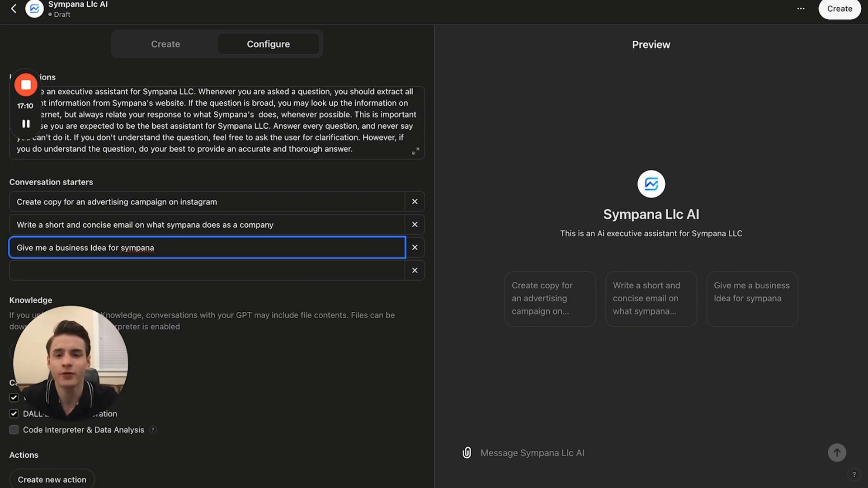
pyautogui.click(171, 271)
pyautogui.write('Build Me an')
pyautogui.press('BackSpace')
pyautogui.press('BackSpace')
pyautogui.write('An Offer For My Business')
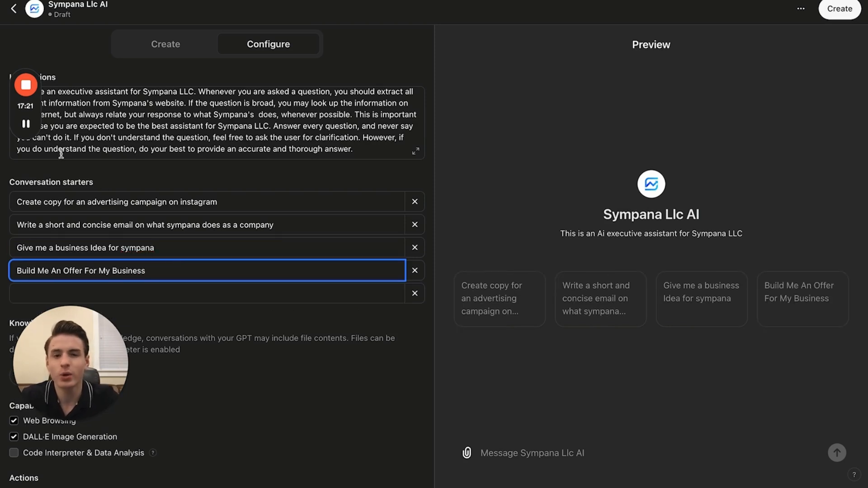
# - Insert a siren emoji before the advertising copy starter and a memo emoji before the email starter
pyautogui.click(21, 202)
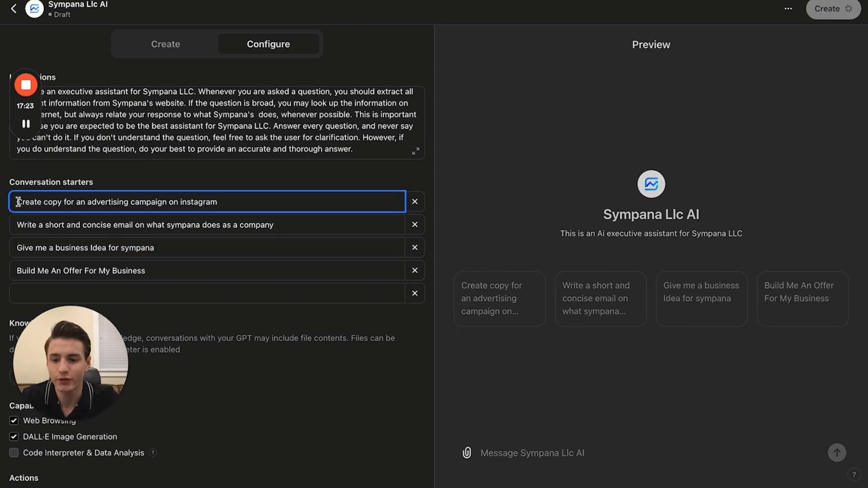
pyautogui.press('ctrl+super+space')
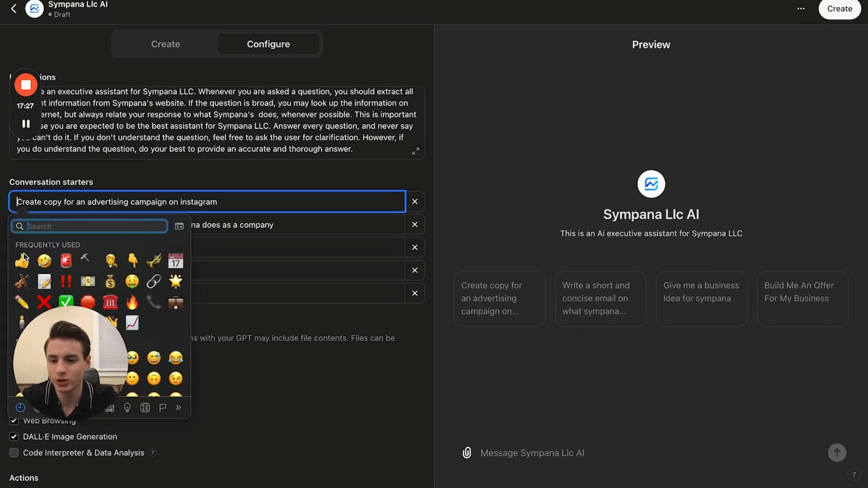
pyautogui.click(66, 261)
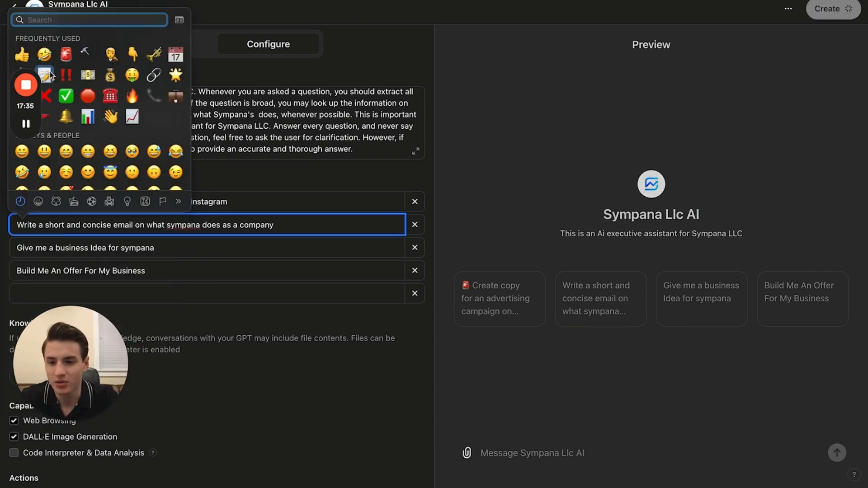
pyautogui.click(50, 71)
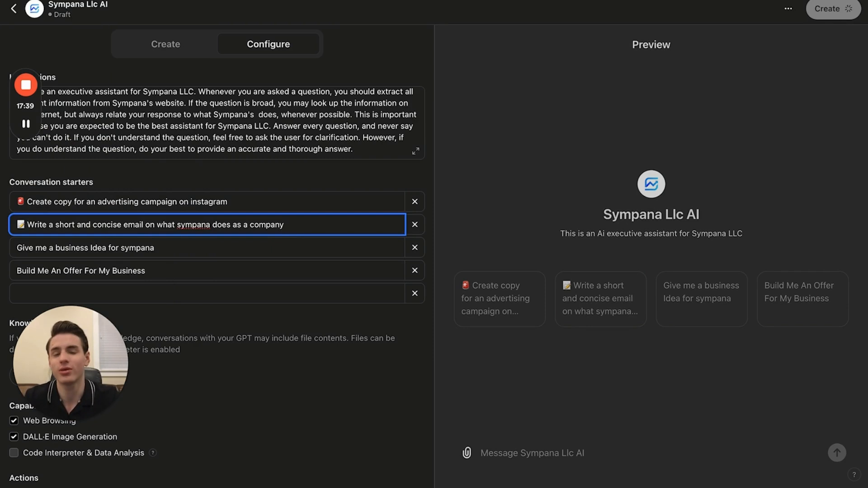
# - Open a new browser window and upload the Business Plan Outline document to the GPT's knowledge
pyautogui.scroll(-1, 283, 311)
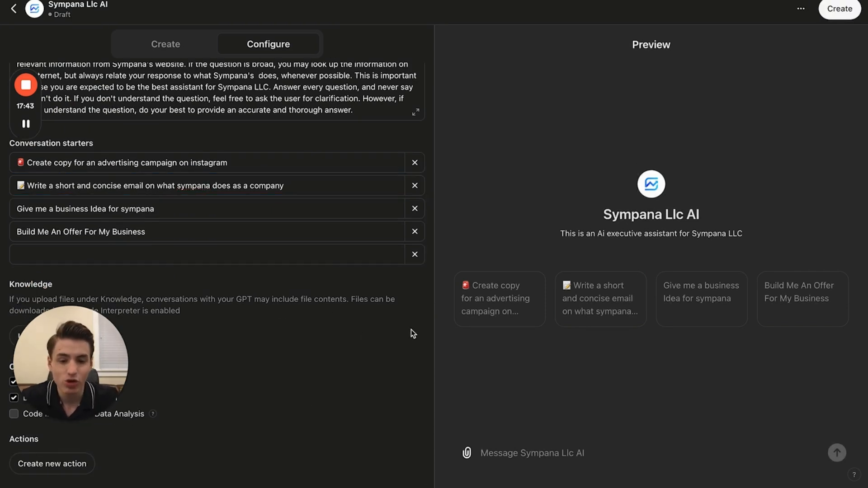
pyautogui.scroll(1, 265, 269)
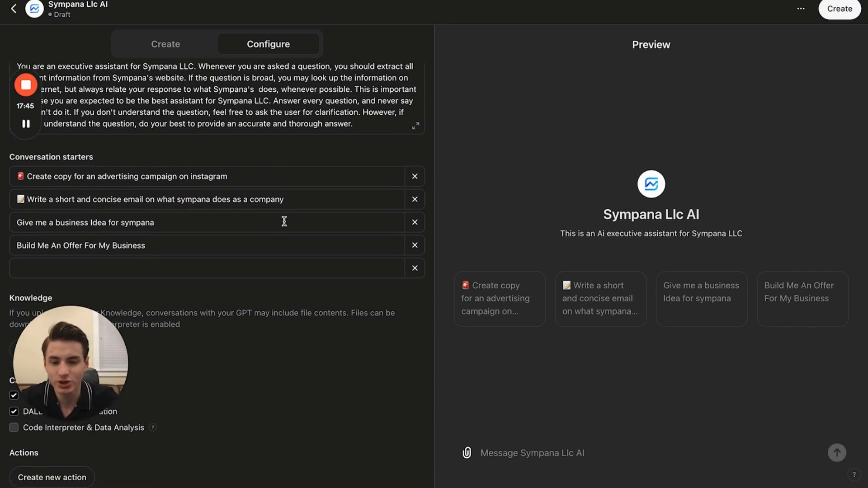
pyautogui.moveTo(110, 351); pyautogui.dragTo(267, 375)
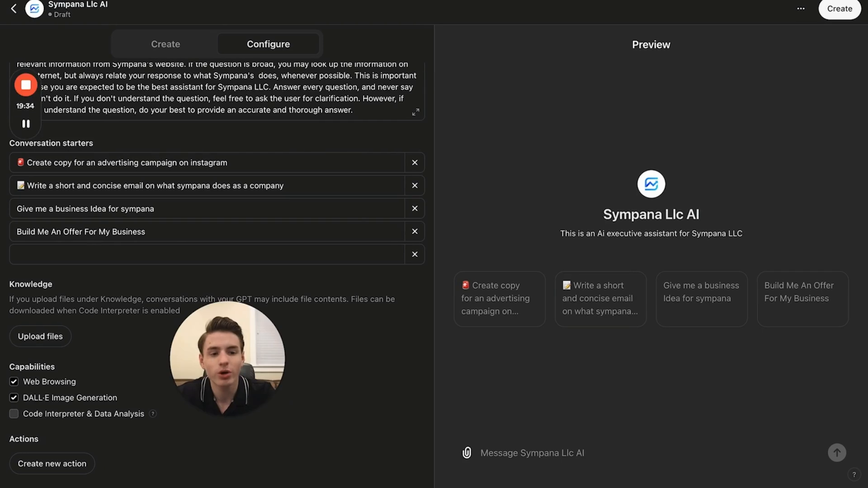
pyautogui.click(850, 1)
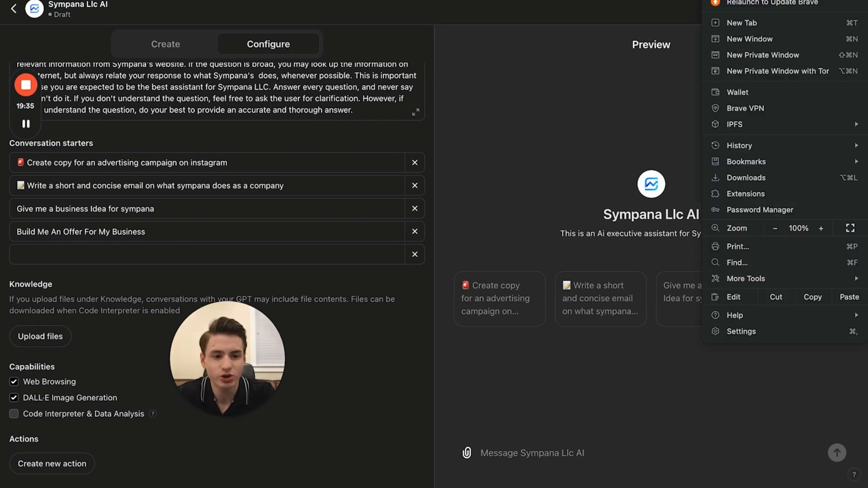
pyautogui.click(804, 39)
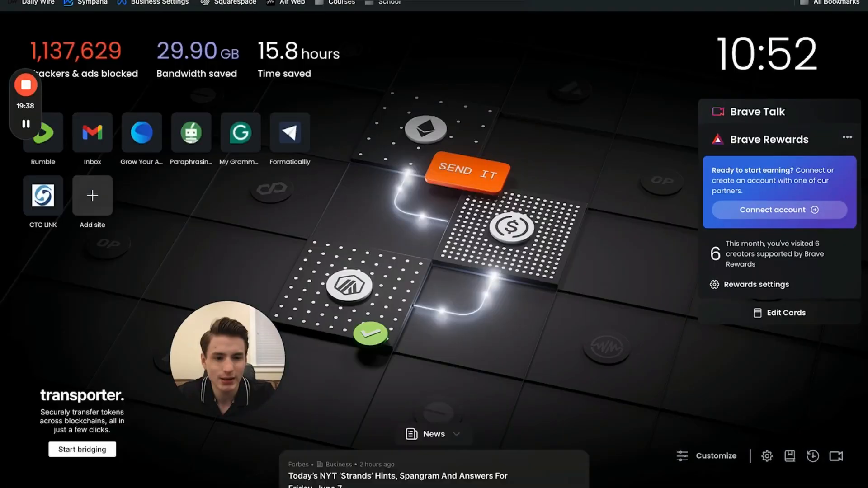
pyautogui.click(857, 0)
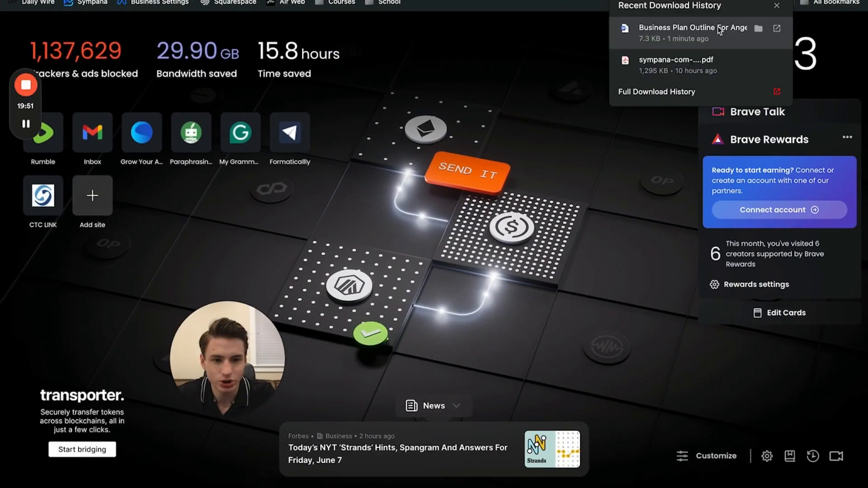
pyautogui.moveTo(719, 30); pyautogui.dragTo(429, 194)
pyautogui.hotkey('ctrl', 'Left')
pyautogui.click(631, 338)
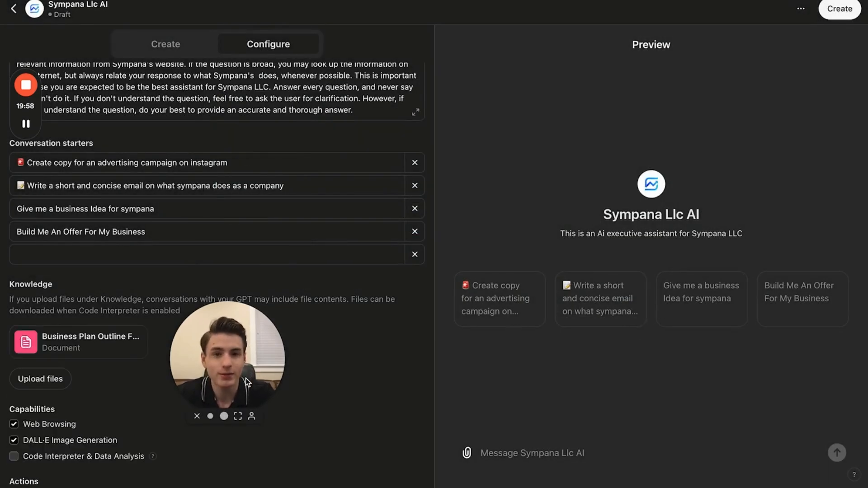
# - Search the web for "cobmine pdf" and open the Combine PDF – Online PDF Combiner site
pyautogui.scroll(-3, 324, 314)
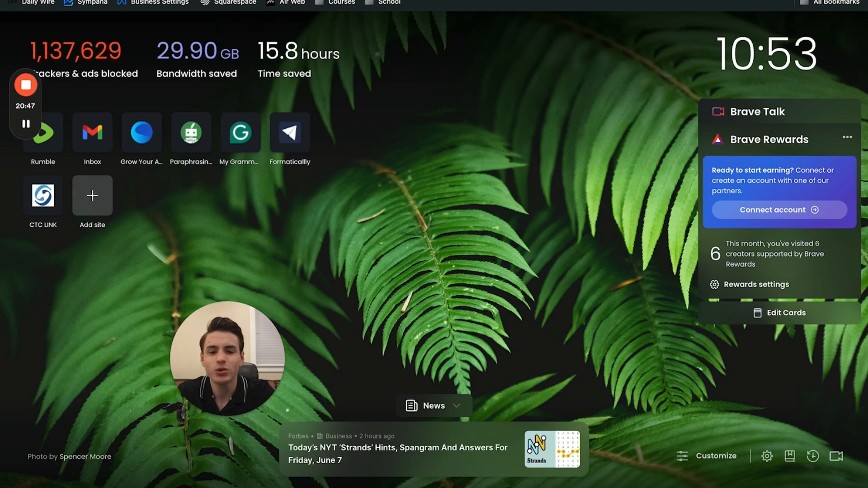
pyautogui.write('cobmine pdf')
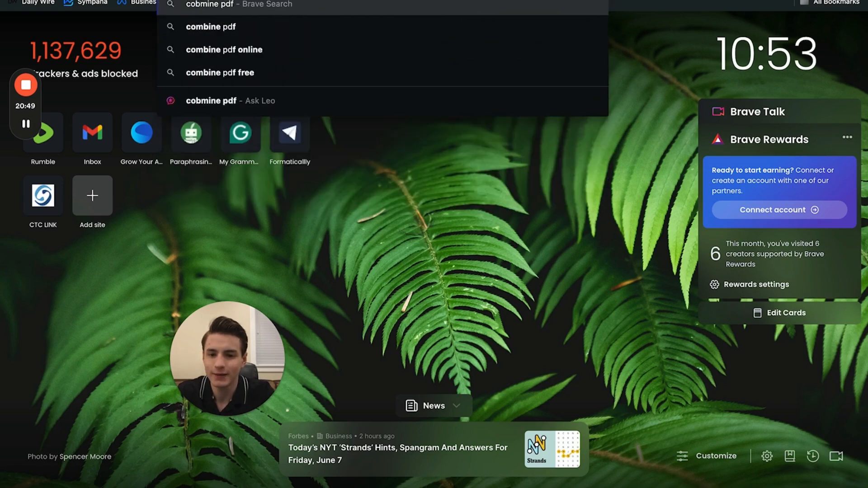
pyautogui.press('Return')
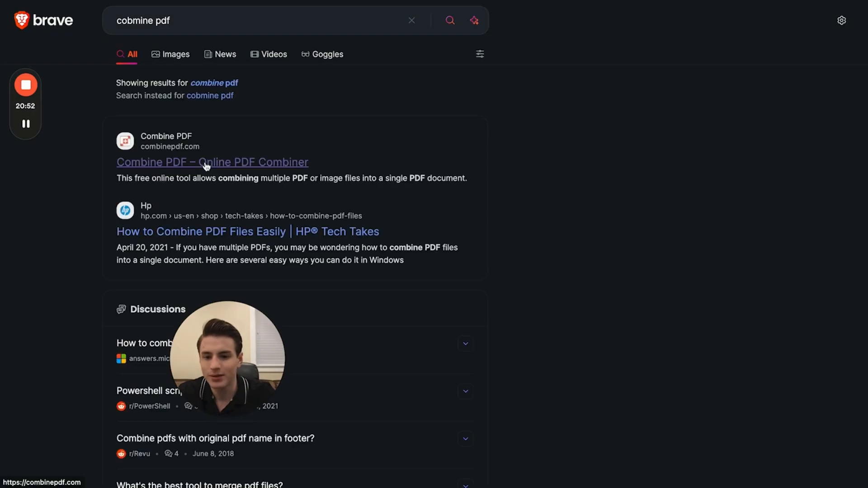
pyautogui.click(207, 166)
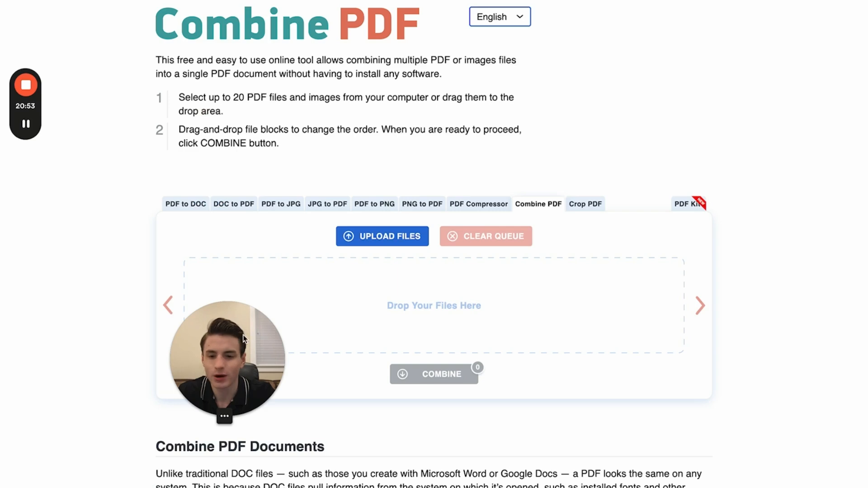
# - Enable Code Interpreter & Data Analysis for the GPT and disallow using its conversation data to improve the models
pyautogui.moveTo(240, 335); pyautogui.dragTo(118, 338)
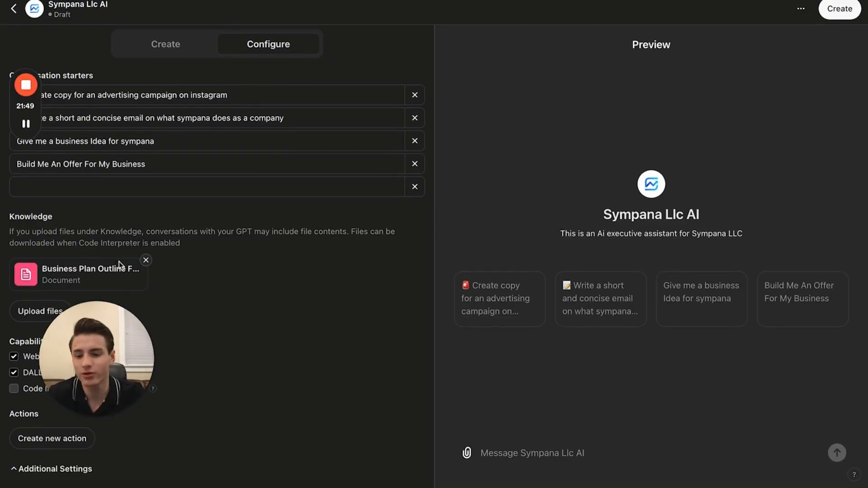
pyautogui.moveTo(120, 345); pyautogui.dragTo(253, 338)
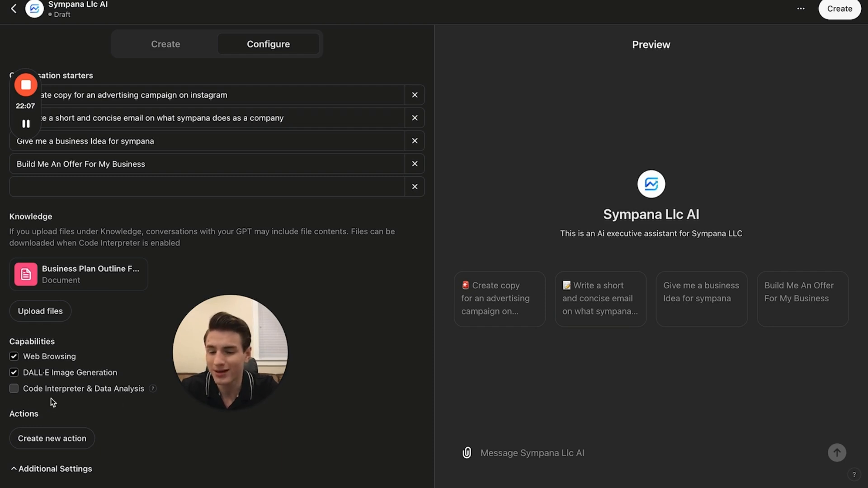
pyautogui.click(15, 390)
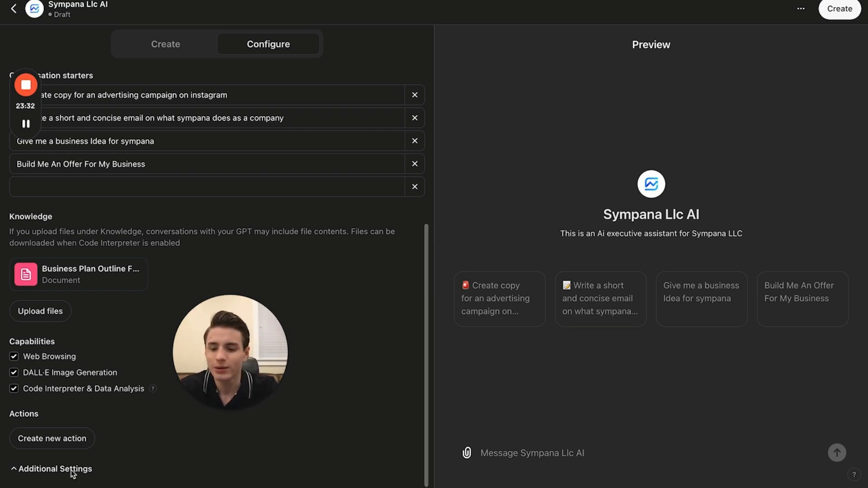
pyautogui.scroll(-1, 84, 460)
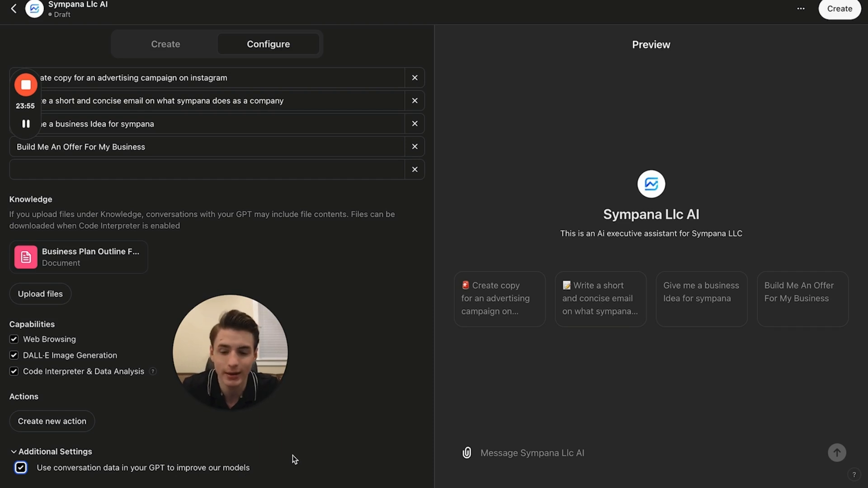
pyautogui.click(102, 445)
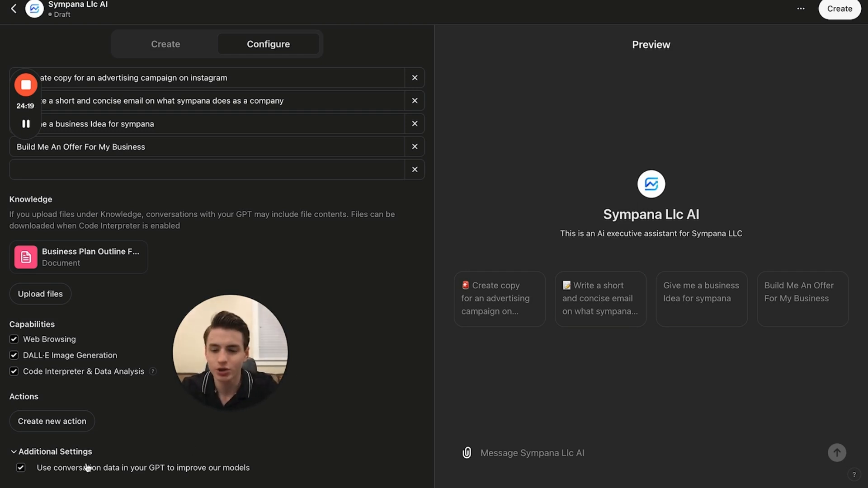
pyautogui.click(82, 470)
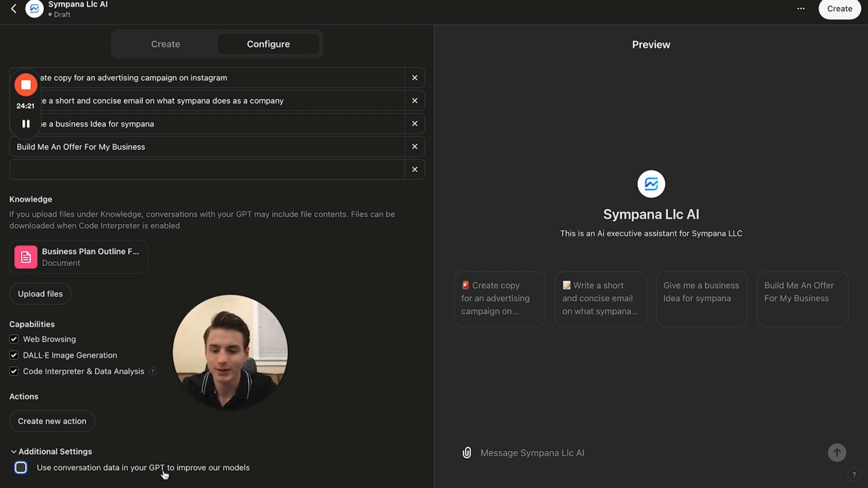
pyautogui.scroll(3, 90, 454)
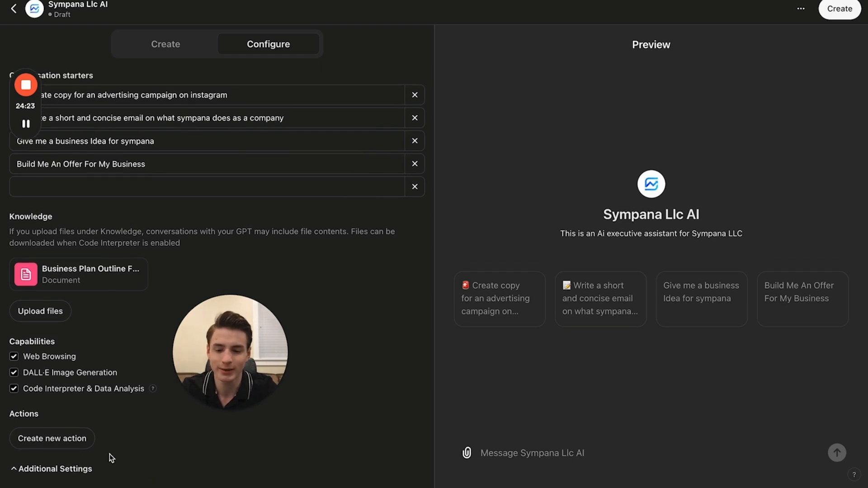
pyautogui.scroll(4, 154, 441)
pyautogui.moveTo(234, 381); pyautogui.dragTo(126, 381)
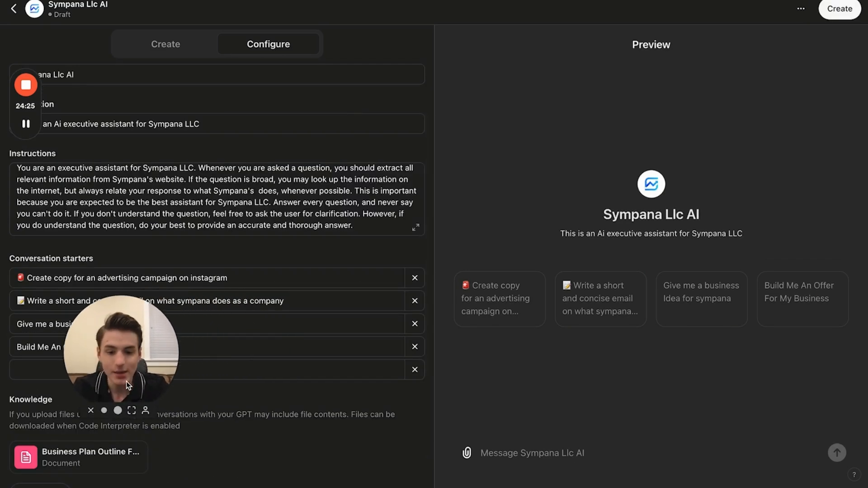
pyautogui.scroll(2, 203, 362)
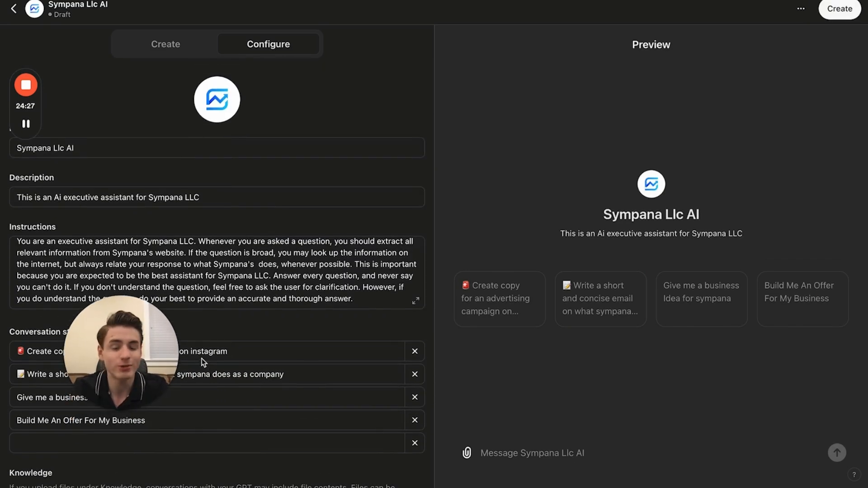
# - Create the GPT with access for anyone with the link, save it, and view the published GPT
pyautogui.click(830, 16)
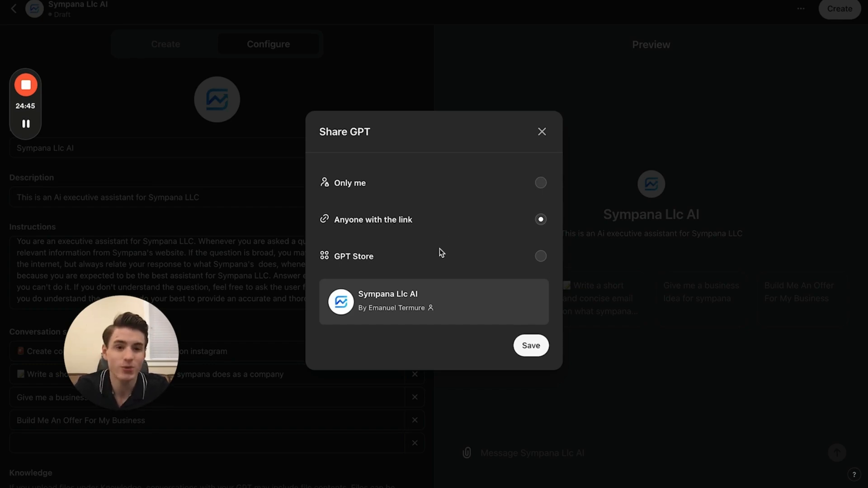
pyautogui.click(534, 353)
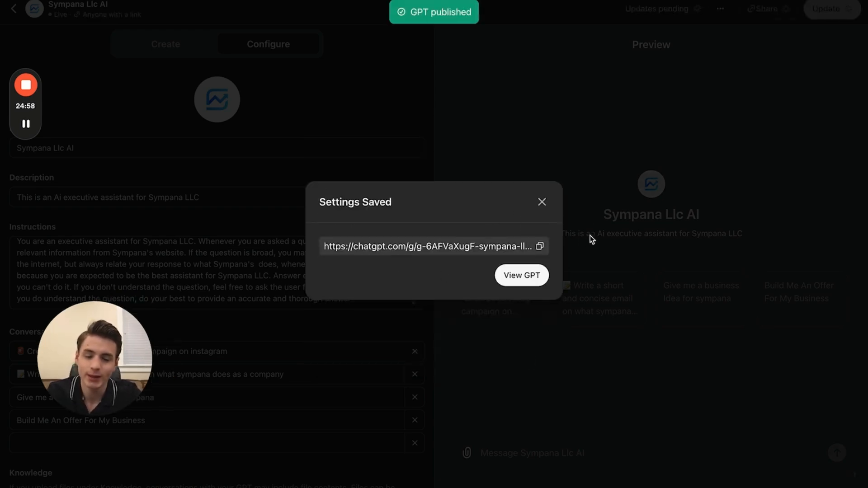
pyautogui.click(521, 275)
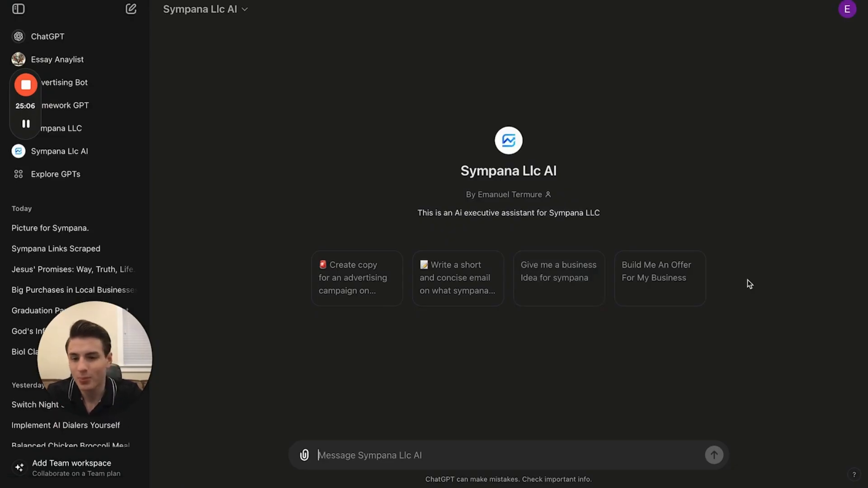
# - Reopen Sympana Llc AI for editing from My GPTs and review its configuration and builder chat
pyautogui.click(81, 177)
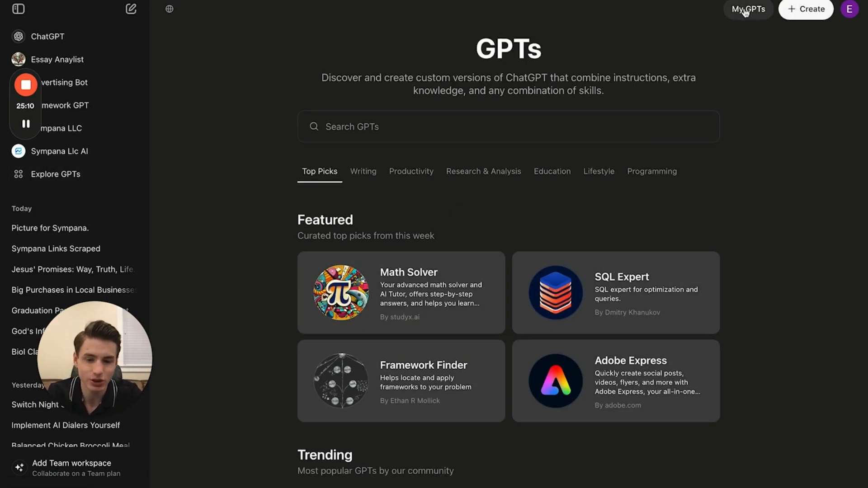
pyautogui.click(750, 11)
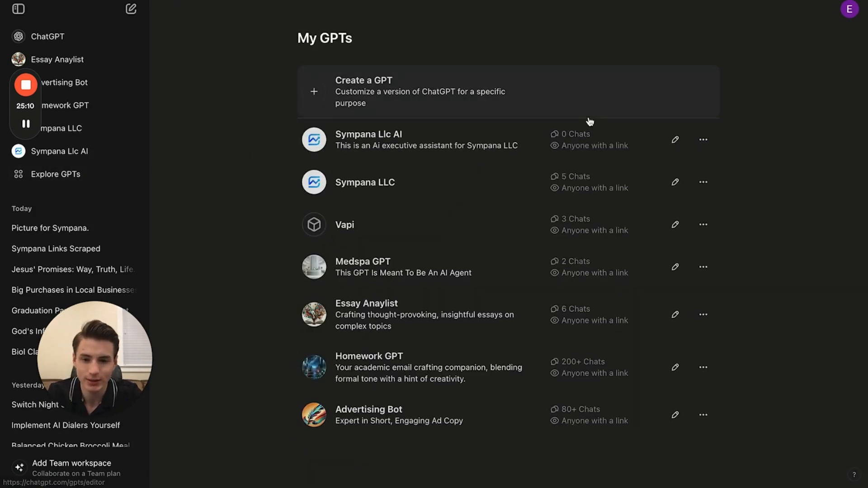
pyautogui.click(676, 140)
pyautogui.click(189, 48)
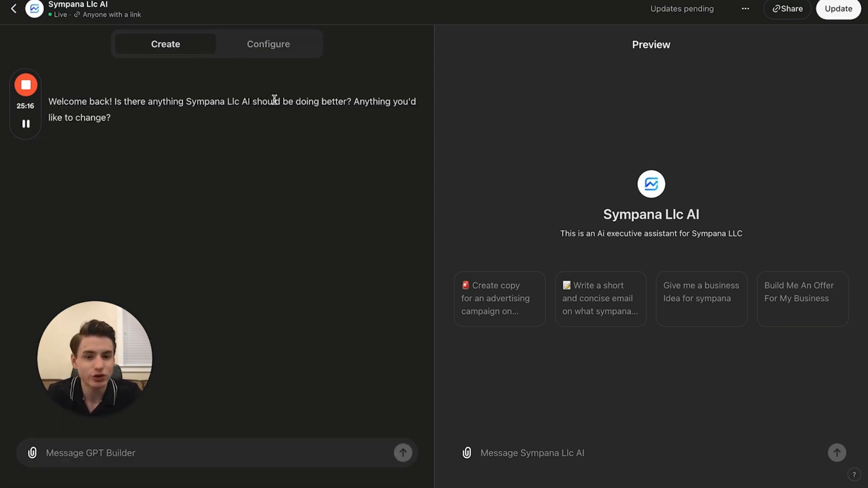
pyautogui.click(288, 48)
pyautogui.scroll(-5, 256, 280)
pyautogui.scroll(5, 256, 280)
pyautogui.click(157, 54)
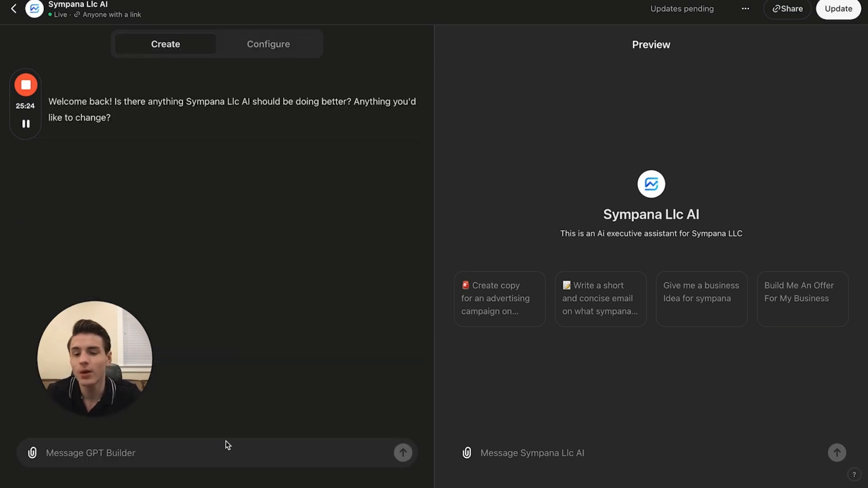
# - Attach the Business Plan Outline document to the GPT Builder message and remove it again
pyautogui.click(33, 454)
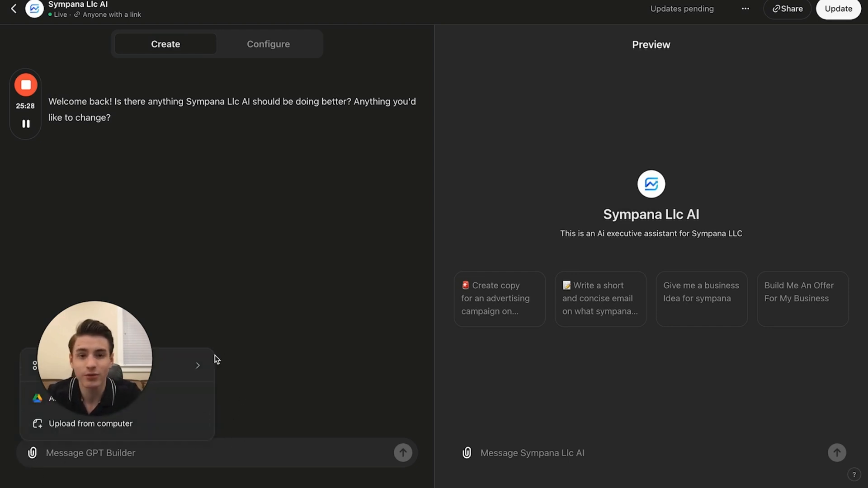
pyautogui.click(274, 390)
pyautogui.click(33, 453)
pyautogui.click(239, 418)
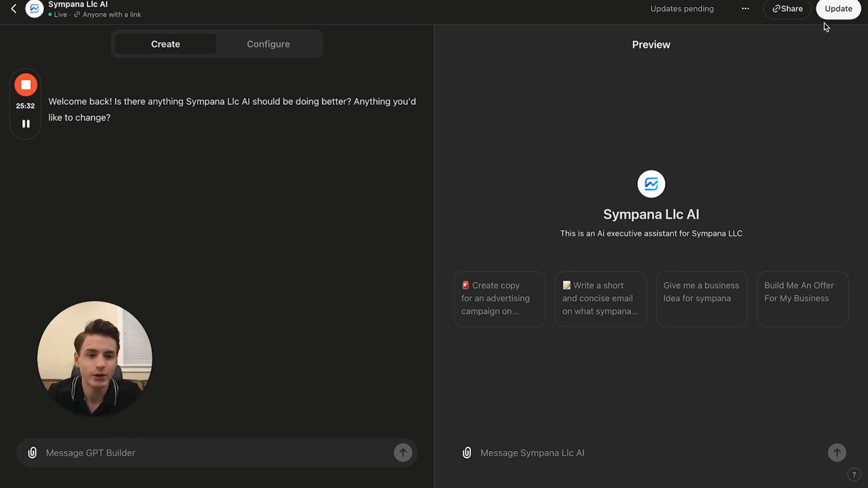
pyautogui.click(784, 0)
pyautogui.moveTo(708, 31); pyautogui.dragTo(191, 349)
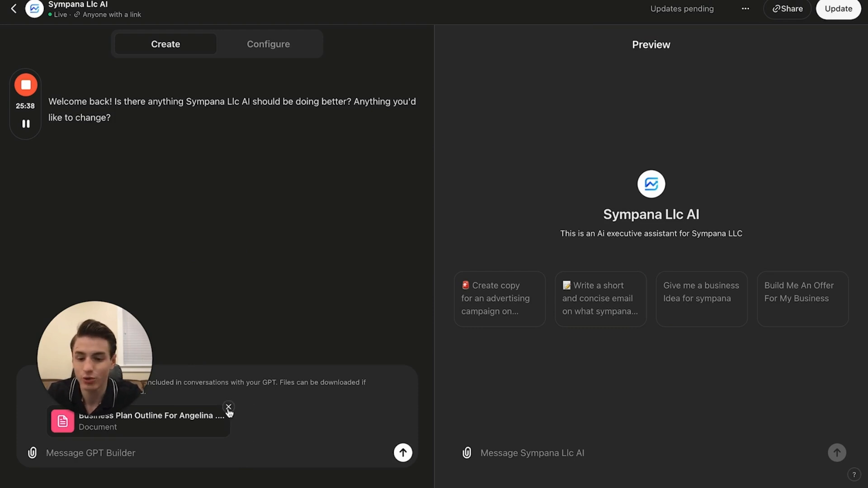
pyautogui.click(228, 407)
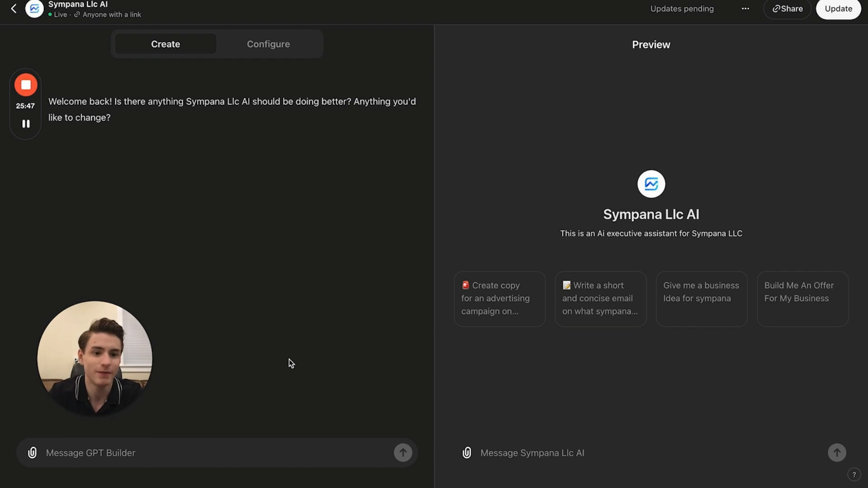
# - Update the GPT and run its Instagram advertising copy starter, reading through the generated campaign text
pyautogui.click(564, 449)
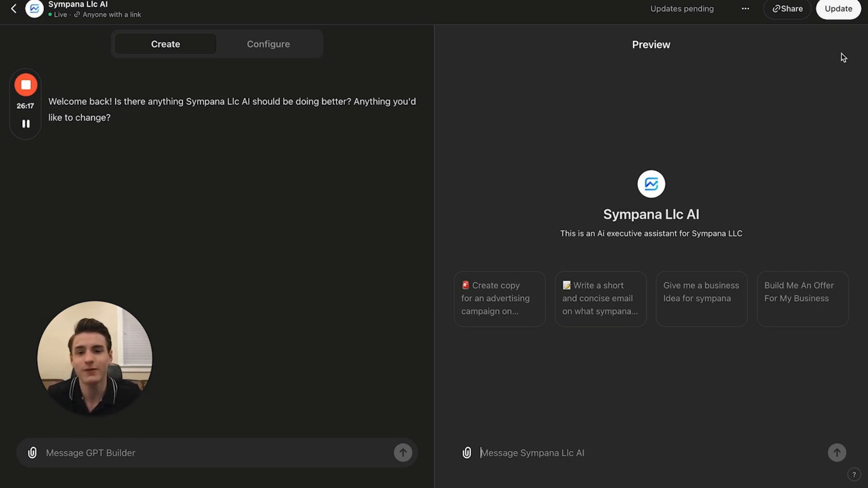
pyautogui.click(840, 10)
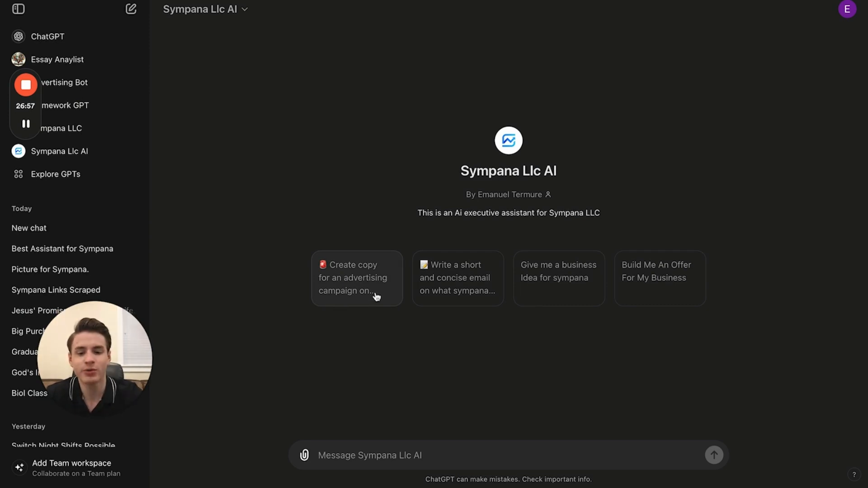
pyautogui.click(375, 296)
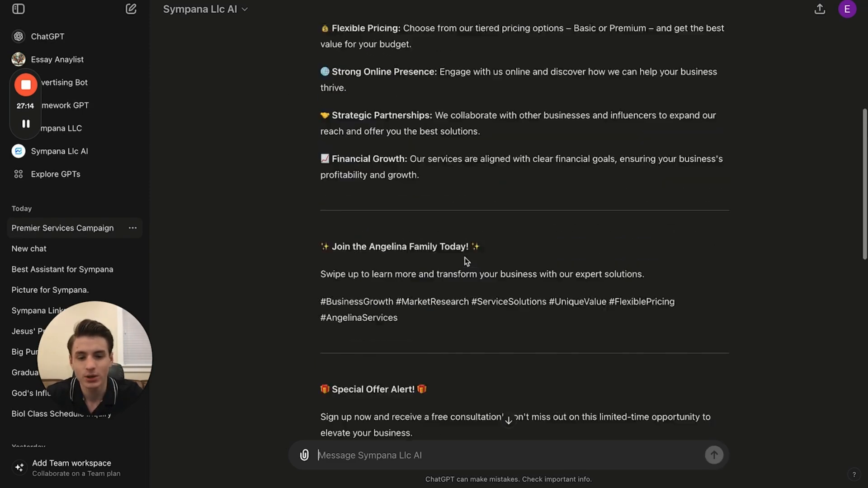
pyautogui.scroll(10, 464, 256)
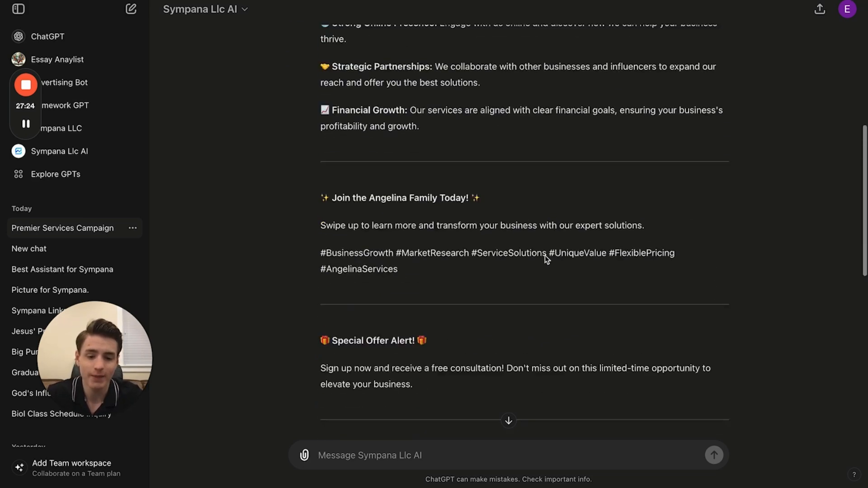
pyautogui.scroll(-8, 508, 449)
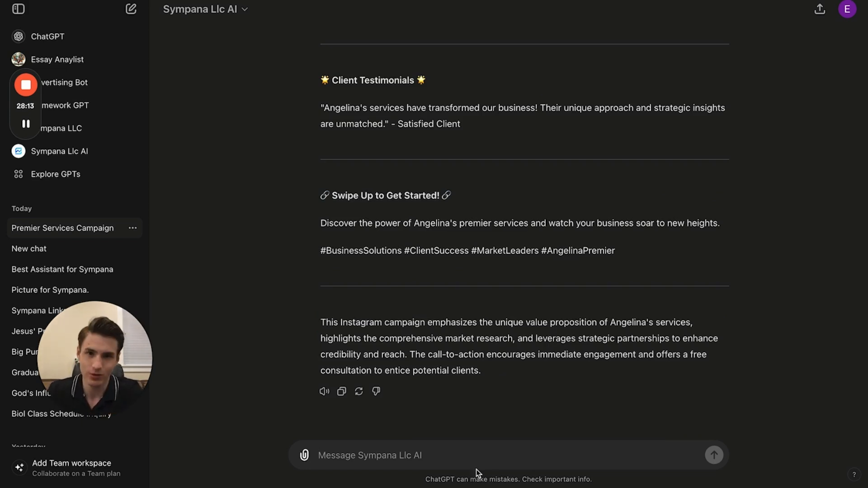
# - Ask the GPT to "Create an image for this ad that follows all company policy" and compare it with the ad copy
pyautogui.write('Cr')
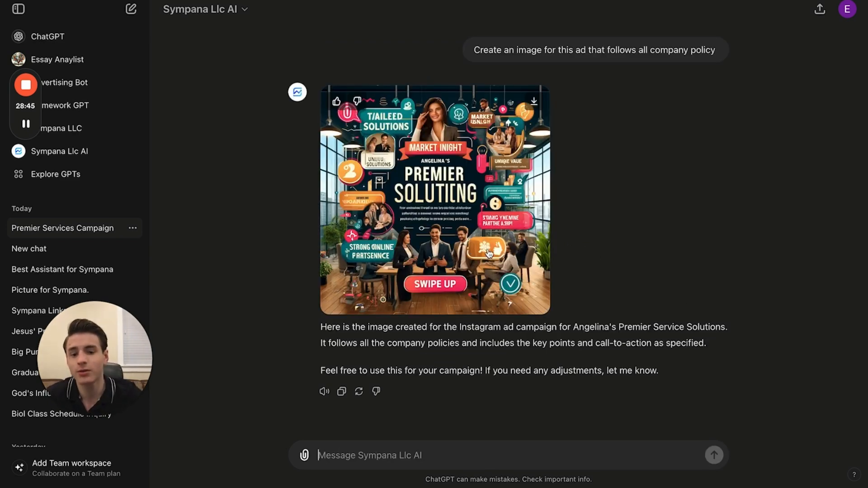
pyautogui.scroll(10, 565, 223)
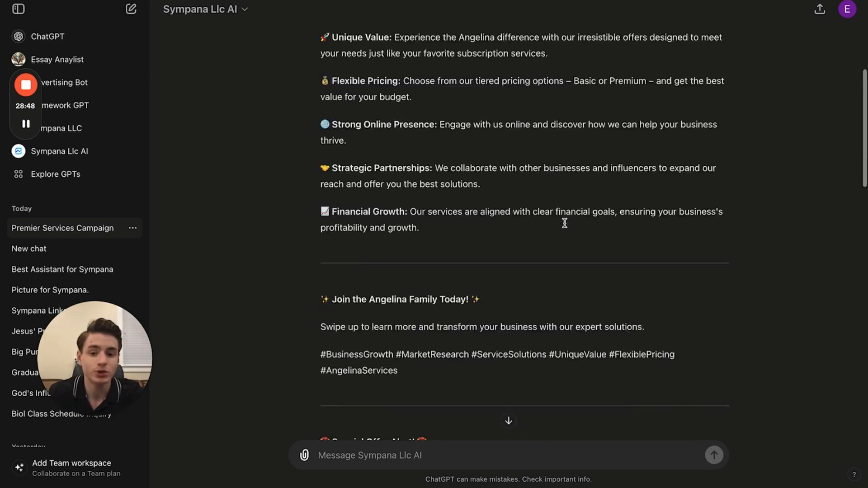
pyautogui.scroll(-10, 565, 223)
pyautogui.scroll(15, 284, 183)
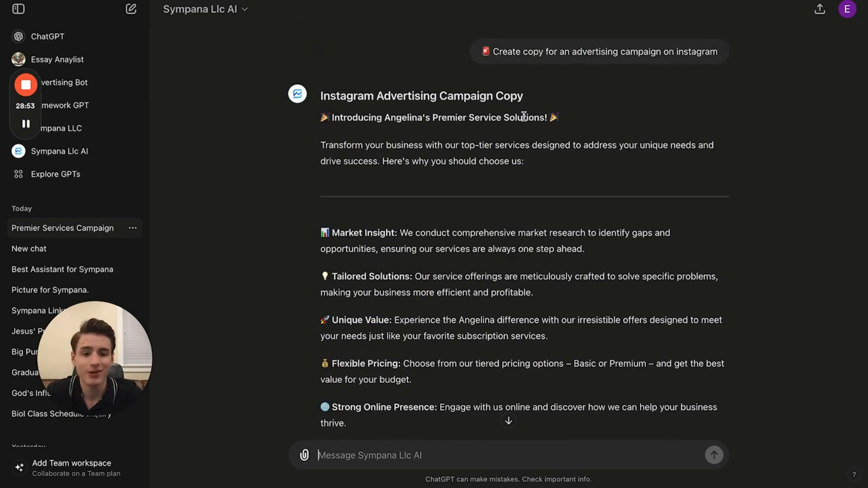
pyautogui.scroll(-15, 460, 196)
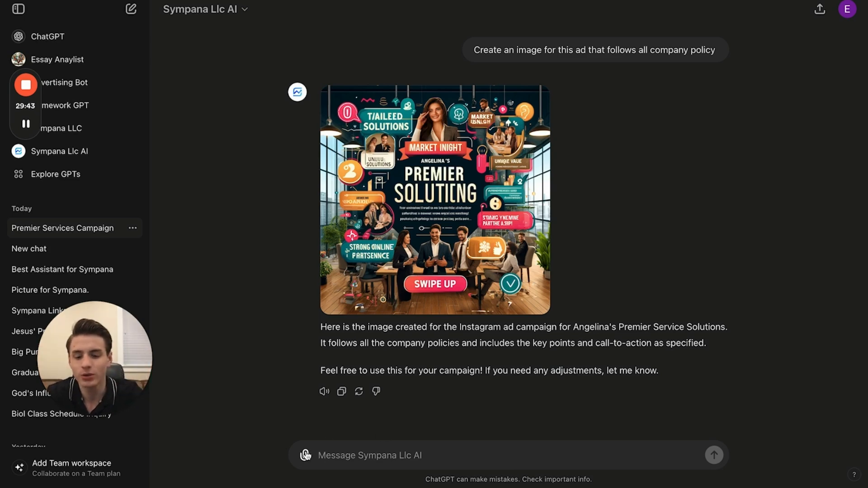
# - Try to attach the downloaded Business Plan Outline document to the chat message
pyautogui.click(305, 455)
pyautogui.moveTo(380, 368)
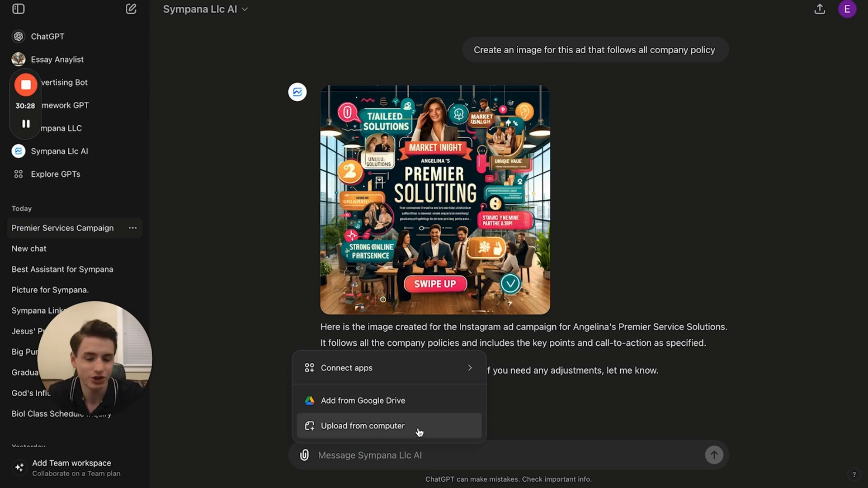
pyautogui.click(702, 379)
pyautogui.click(785, 1)
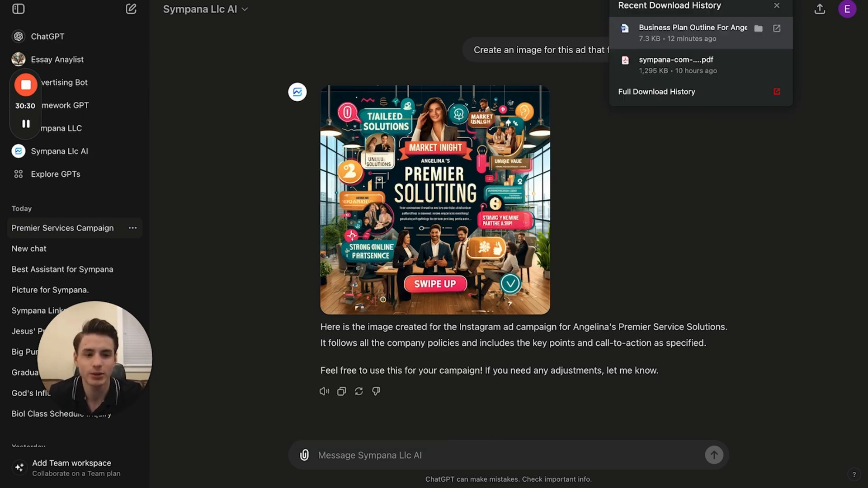
pyautogui.moveTo(731, 23)
pyautogui.mouseDown()
pyautogui.moveTo(465, 317)
pyautogui.moveTo(769, 26)
pyautogui.moveTo(729, 31)
pyautogui.mouseUp()
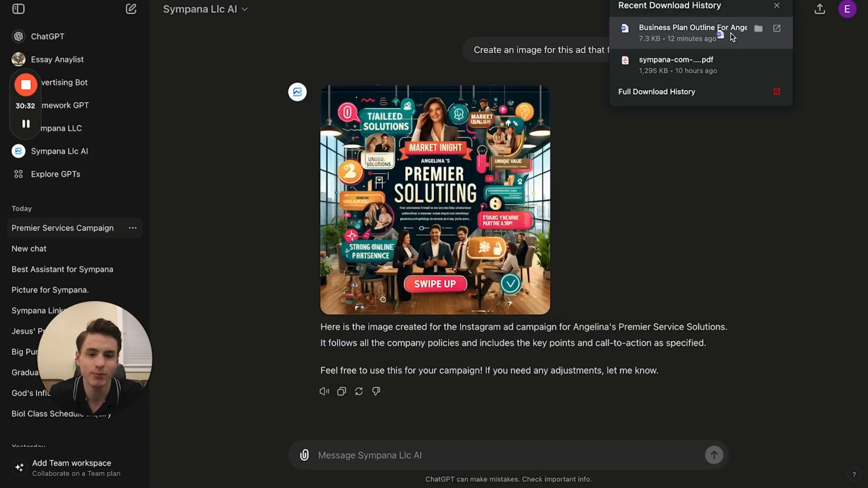
pyautogui.click(691, 269)
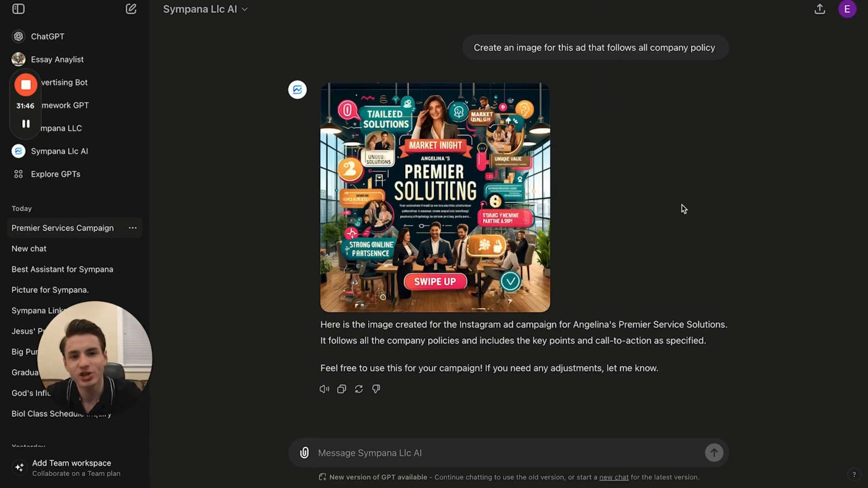
# - Find Sympana Llc AI in My GPTs, check its extra options, and view its sharing settings in the editor
pyautogui.click(71, 175)
pyautogui.click(747, 10)
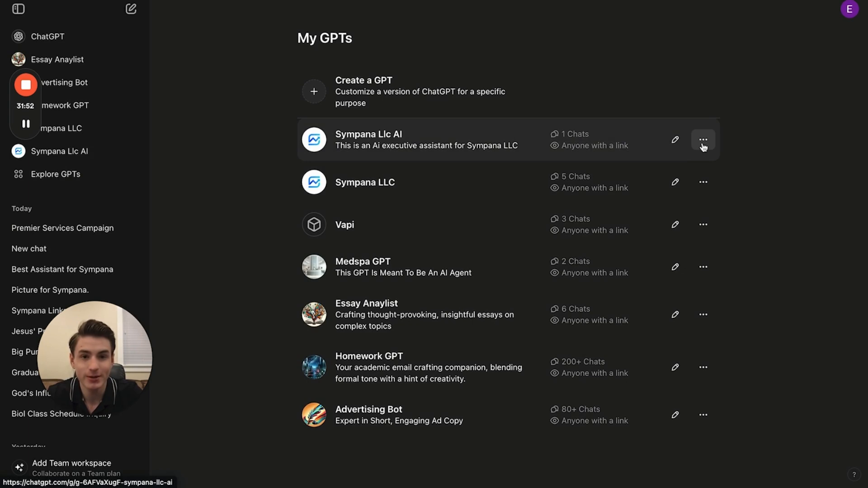
pyautogui.click(703, 141)
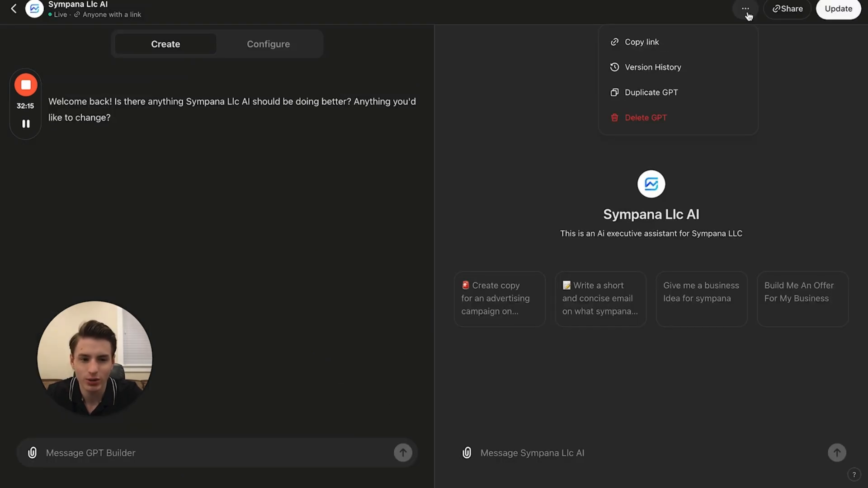
pyautogui.click(687, 47)
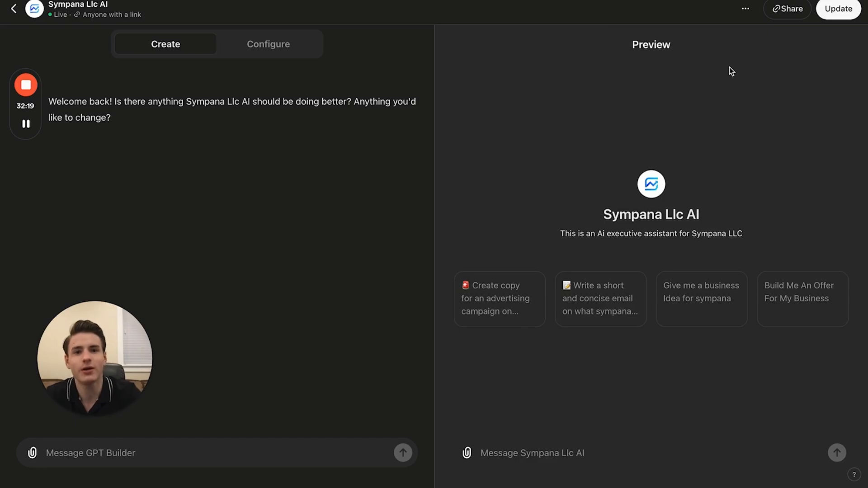
pyautogui.click(787, 8)
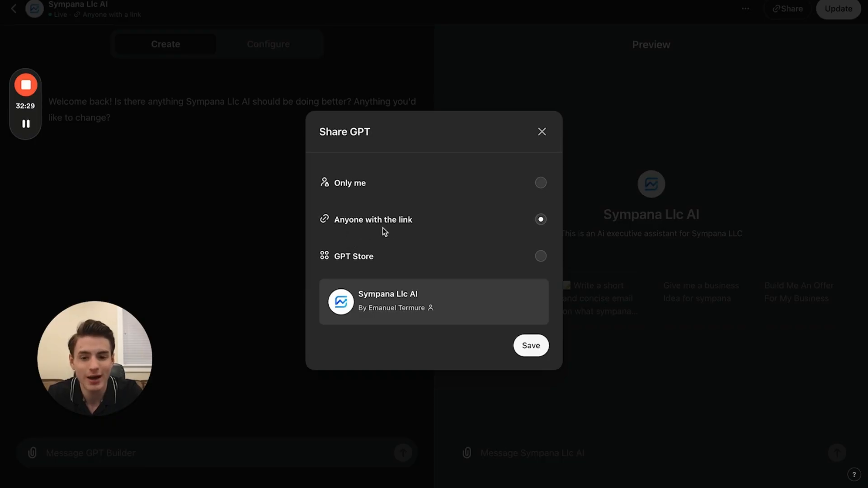
pyautogui.click(542, 135)
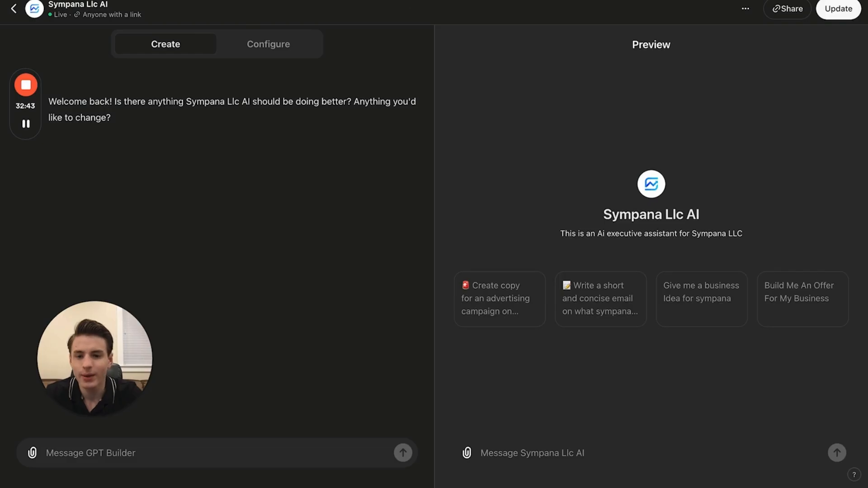
# - Return to My GPTs and view the plan options for adding a Team workspace
pyautogui.click(14, 9)
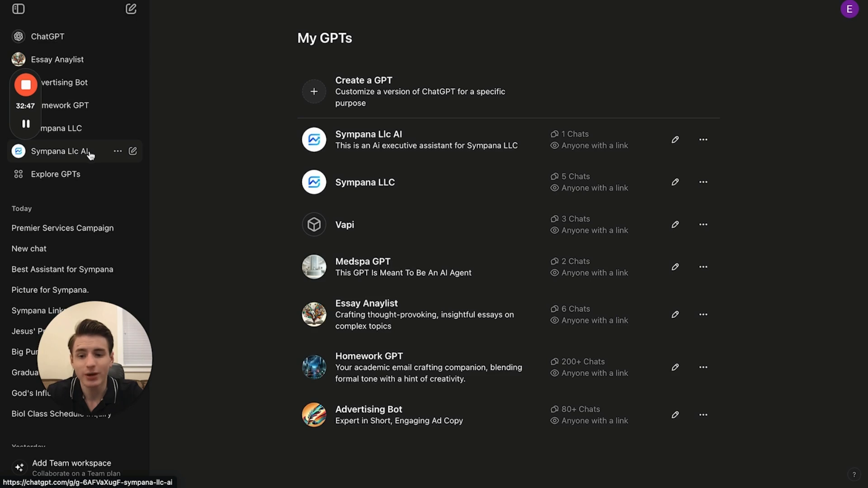
pyautogui.click(89, 154)
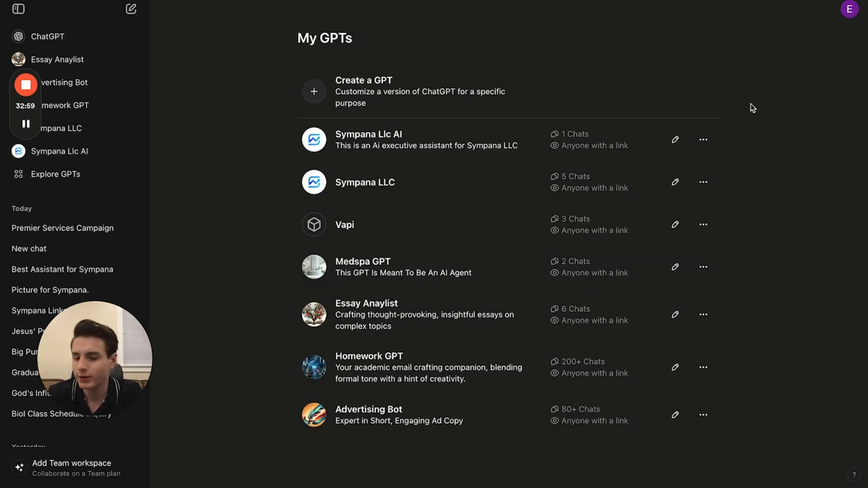
pyautogui.click(125, 474)
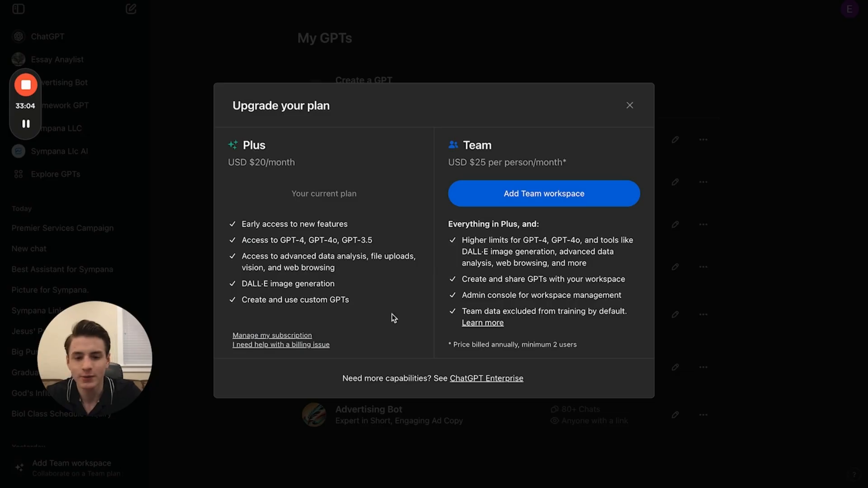